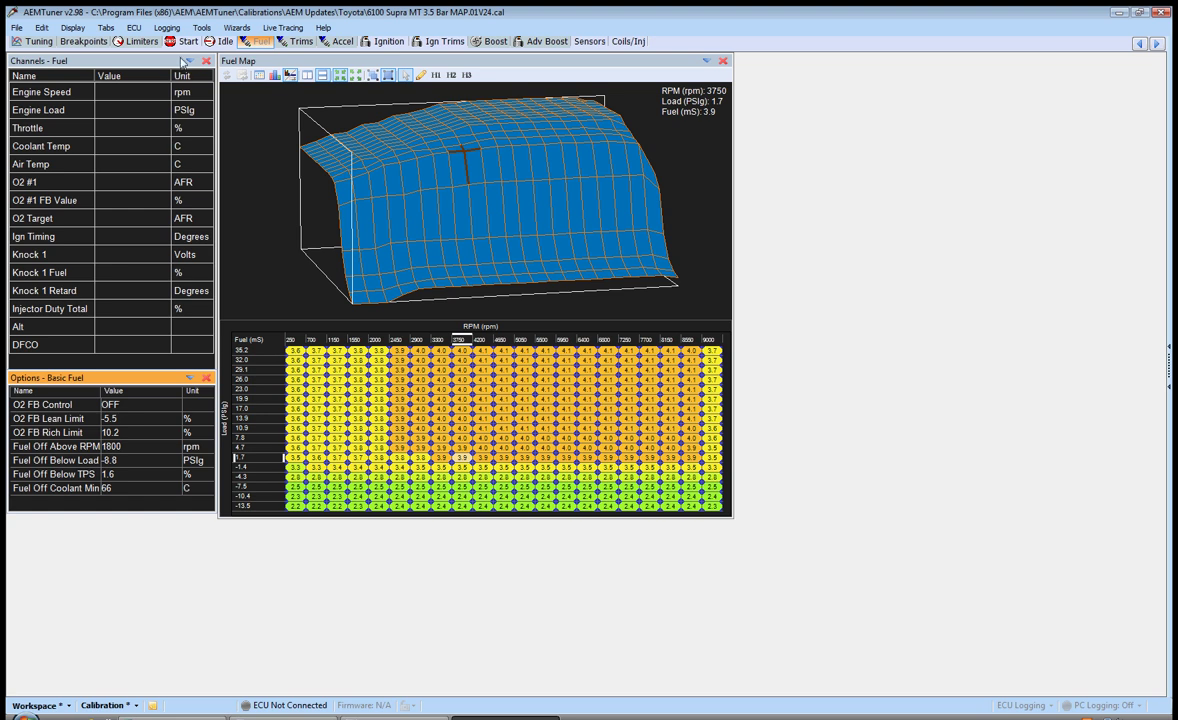
Step: Review the Idle, Start and Fuel layouts, inspecting fuel map cells at 2450 rpm, -1.4 PSIg and 2900 rpm, 7.8 PSIg
left_click(224, 42)
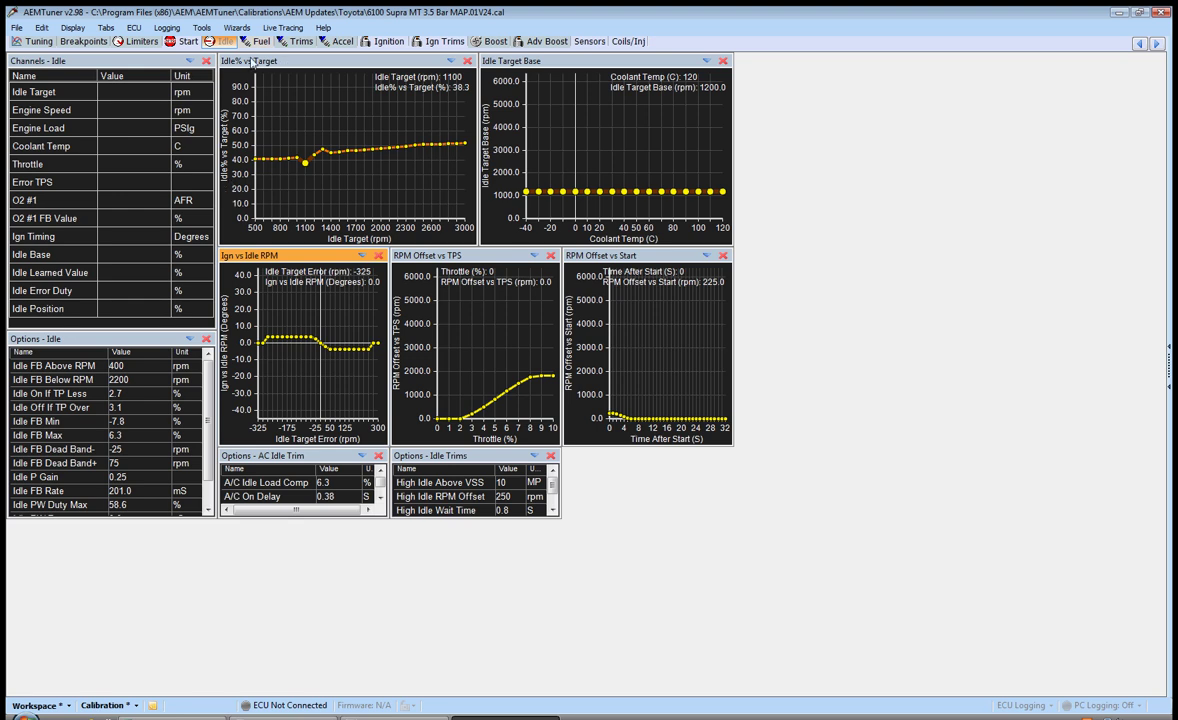
left_click(184, 43)
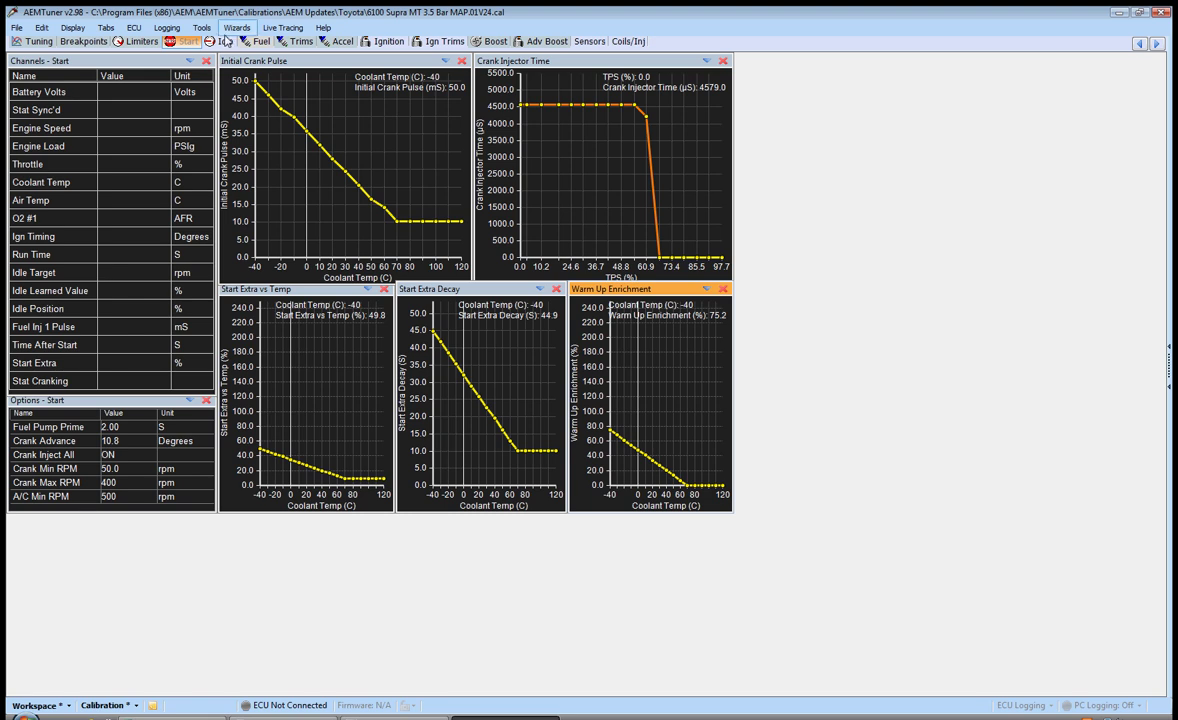
left_click(254, 42)
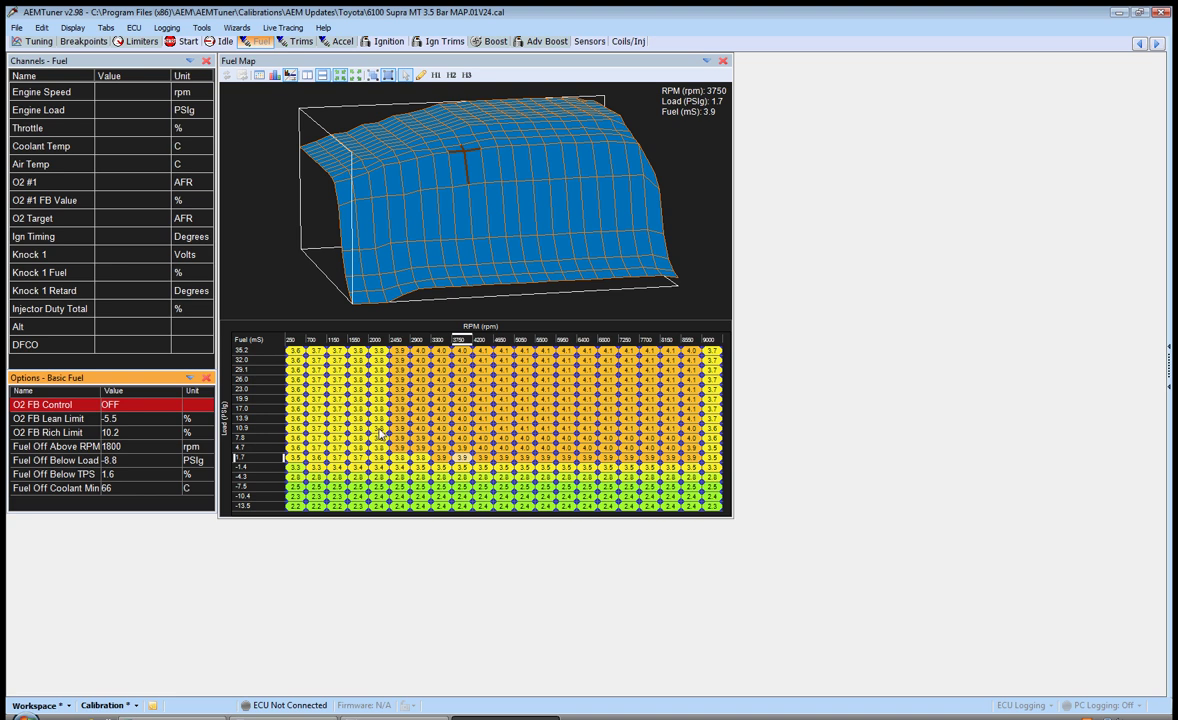
left_click(218, 45)
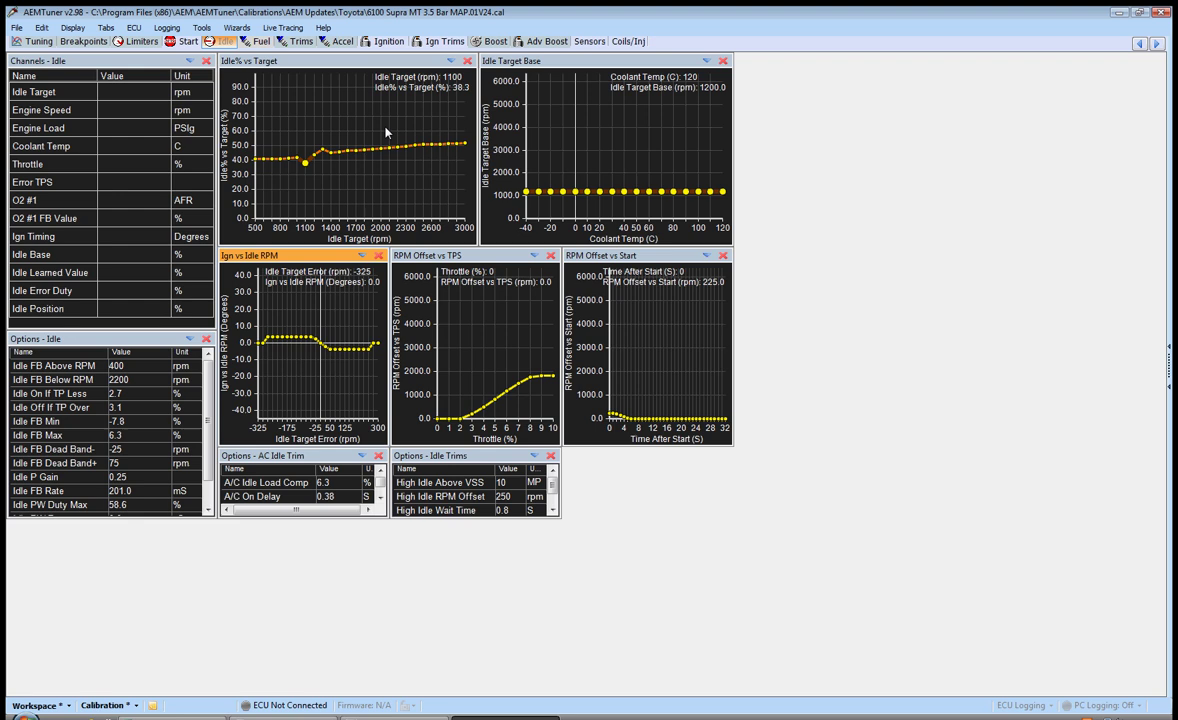
left_click(258, 42)
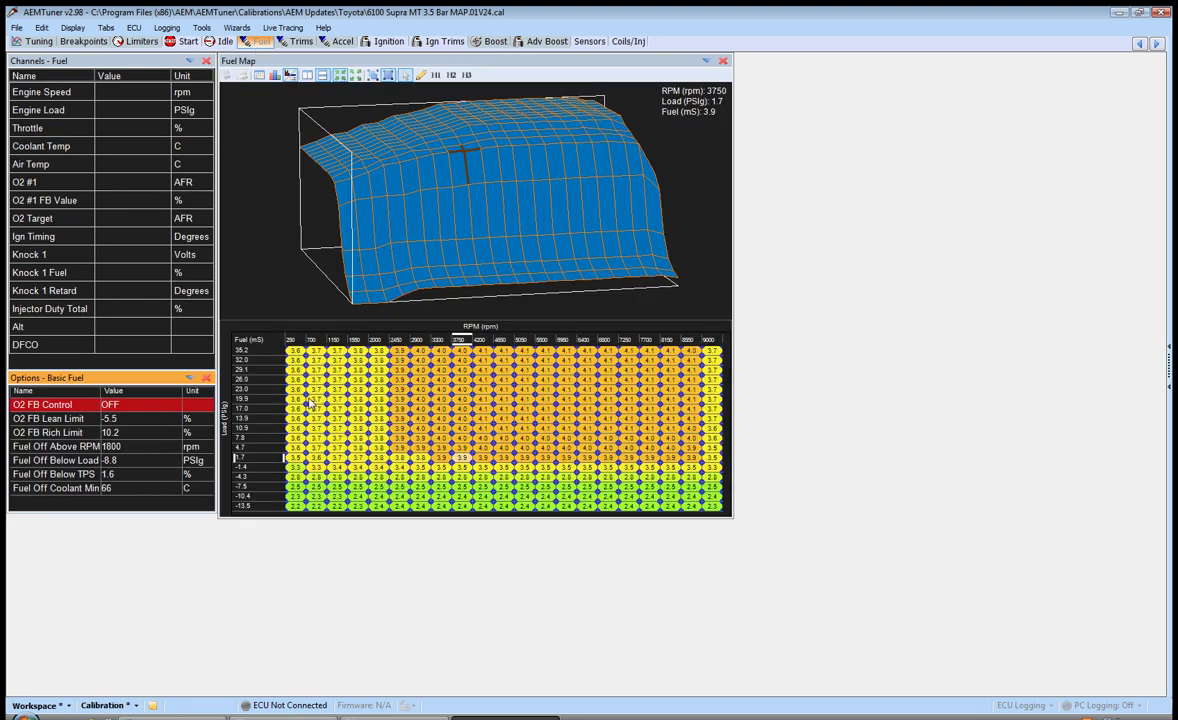
left_click(399, 467)
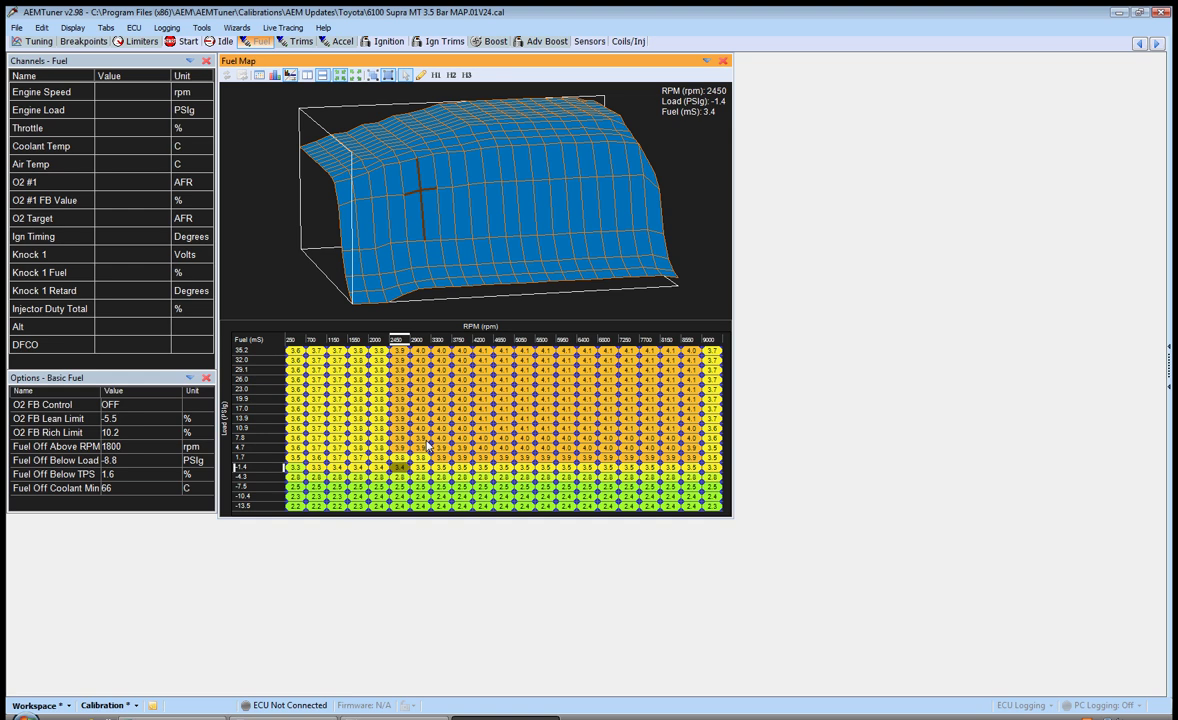
left_click(420, 438)
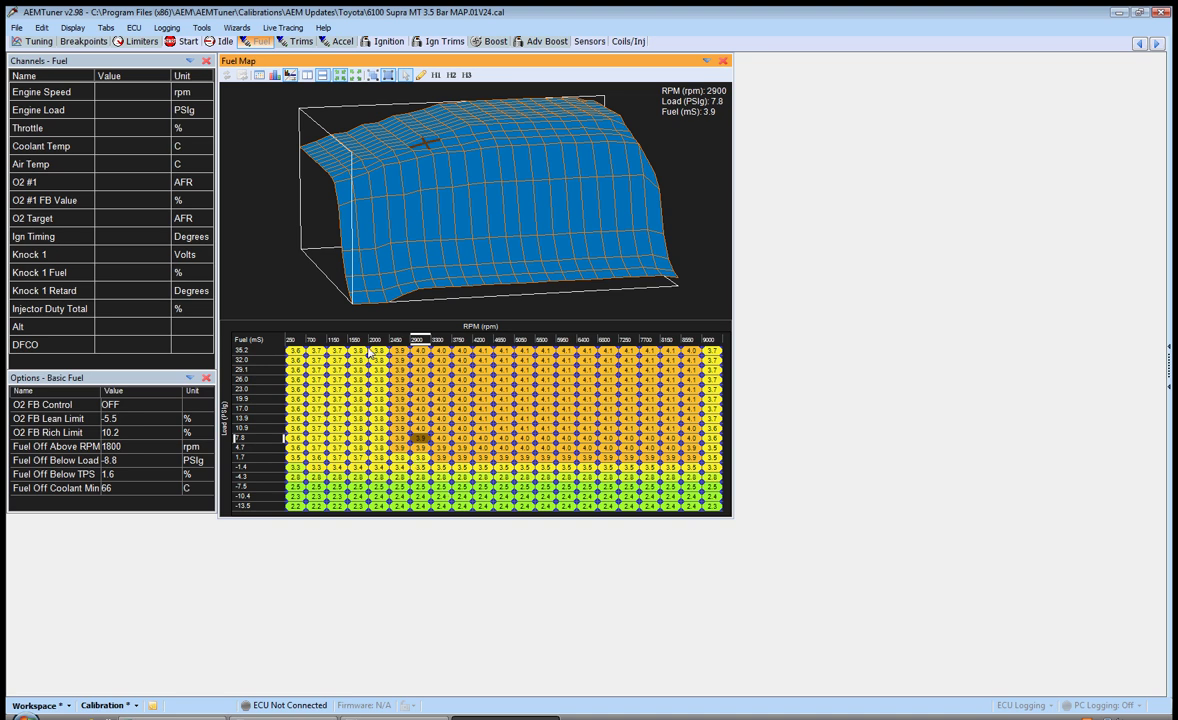
left_click(217, 42)
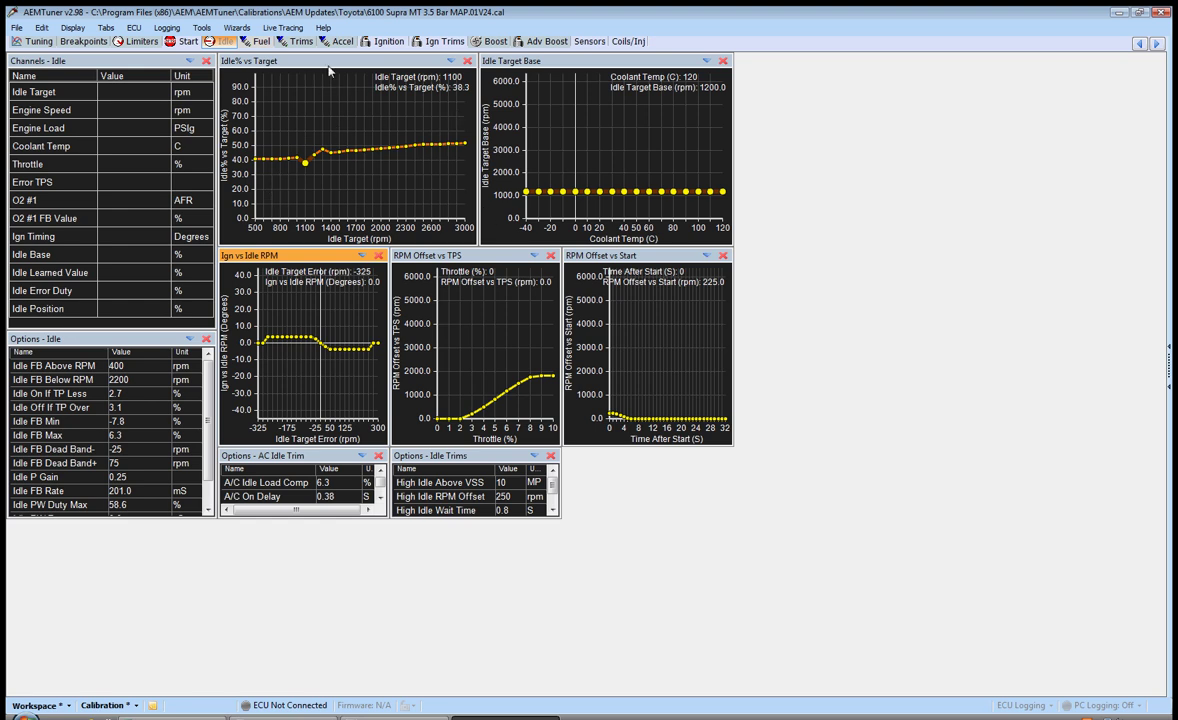
Step: Open the ignition map and try to set the 250 to 1150 rpm, -13.5 to -7.5 PSIg block to 15 degrees
left_click(388, 41)
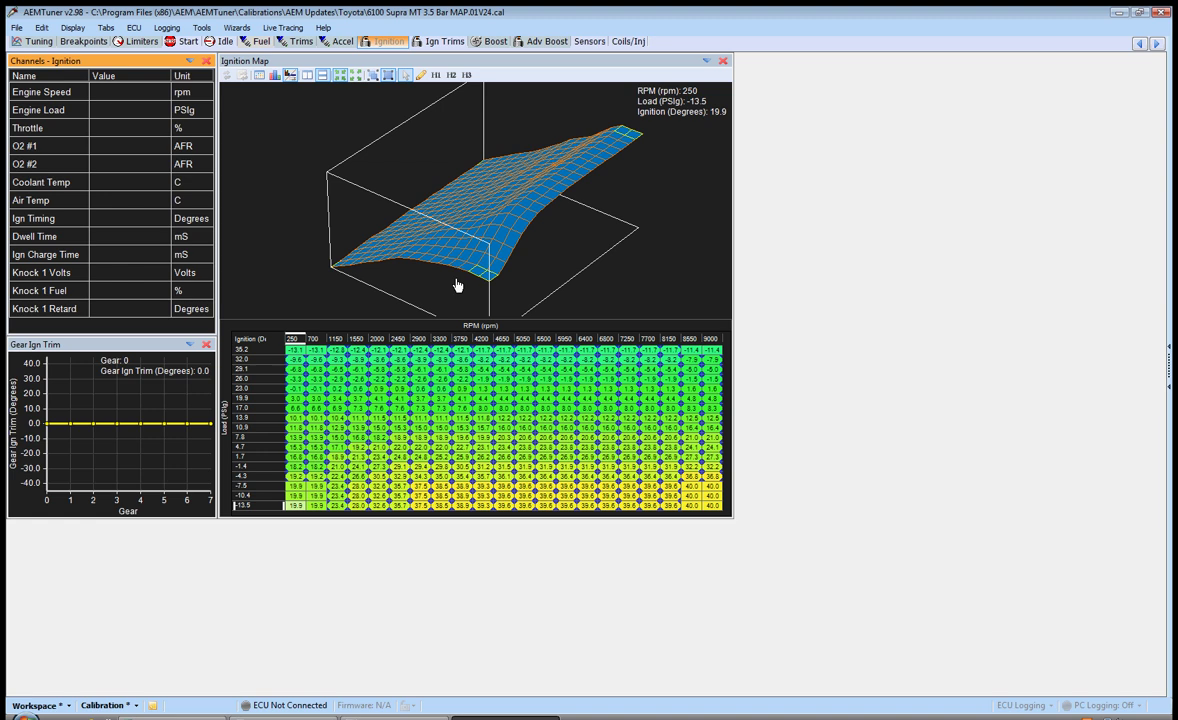
mouse_move(478, 253)
left_mouse_down()
mouse_move(539, 245)
mouse_move(492, 255)
left_mouse_up()
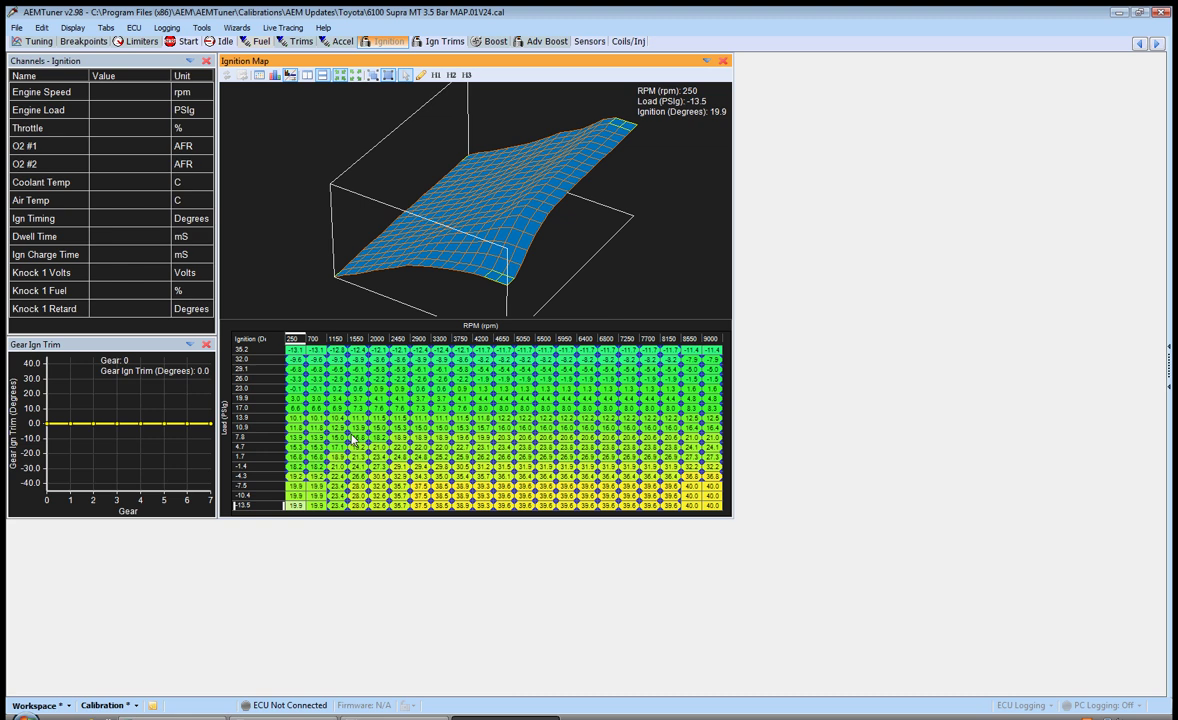
left_click(337, 505)
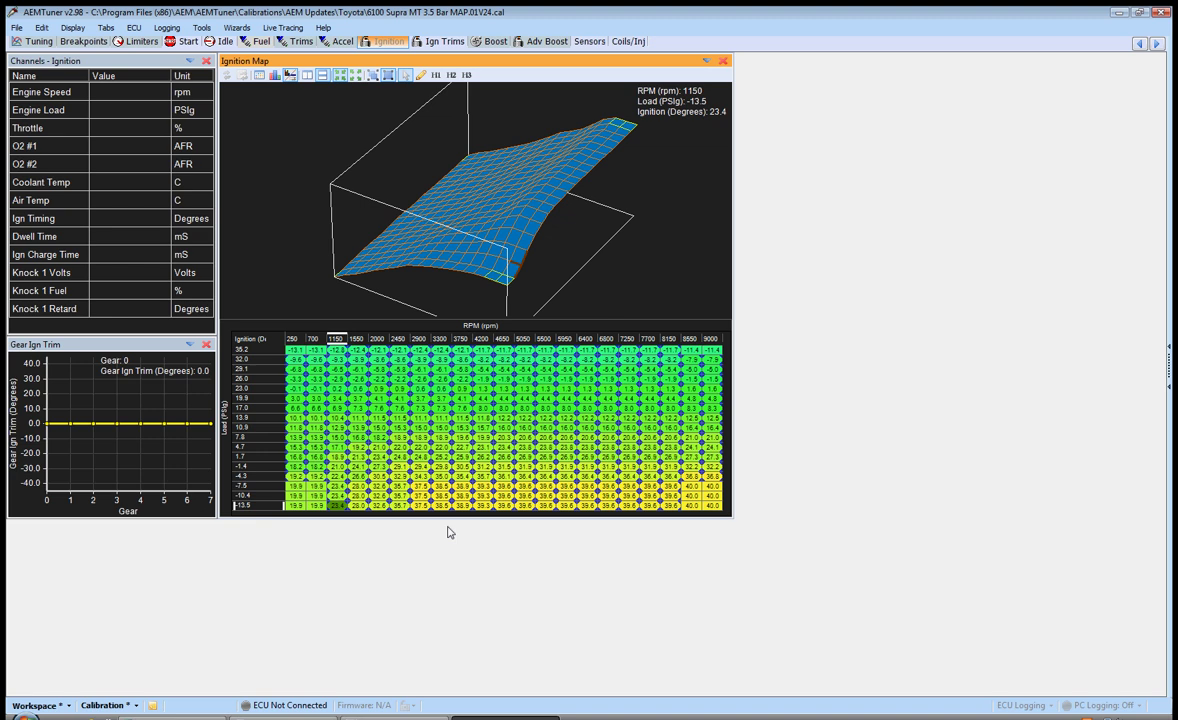
key("Left")
key("Left")
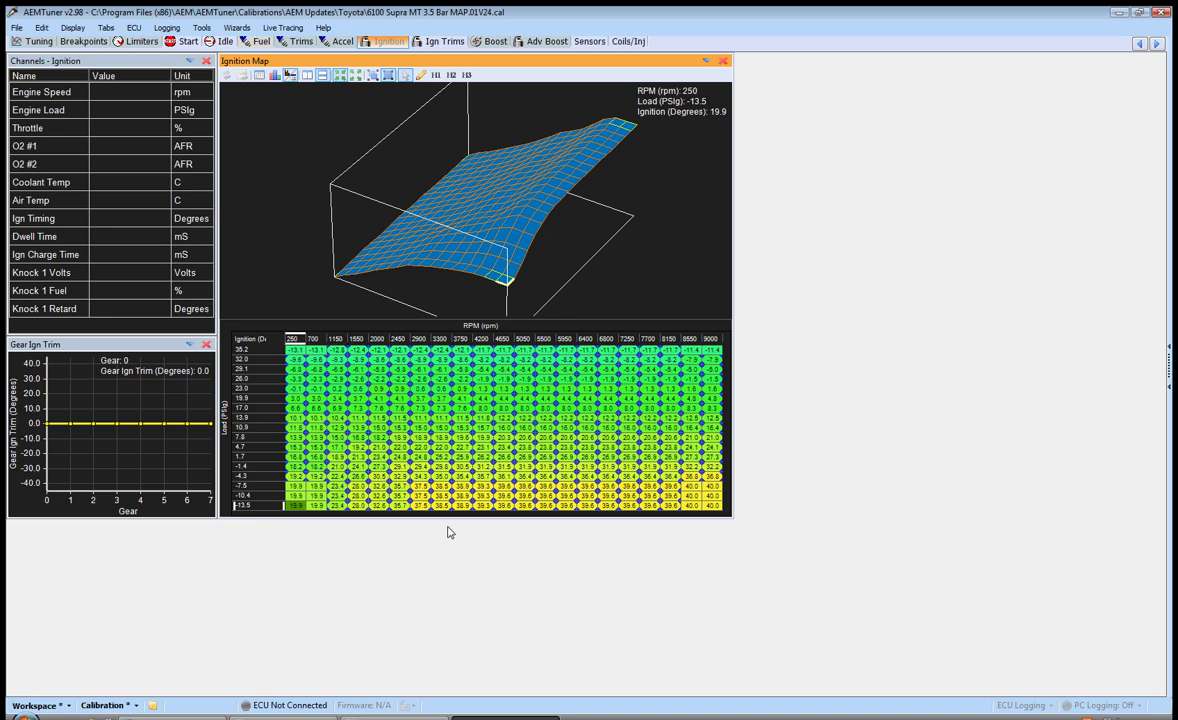
key("shift+Right")
key("shift+Right")
key("shift+Up")
key("shift+Up")
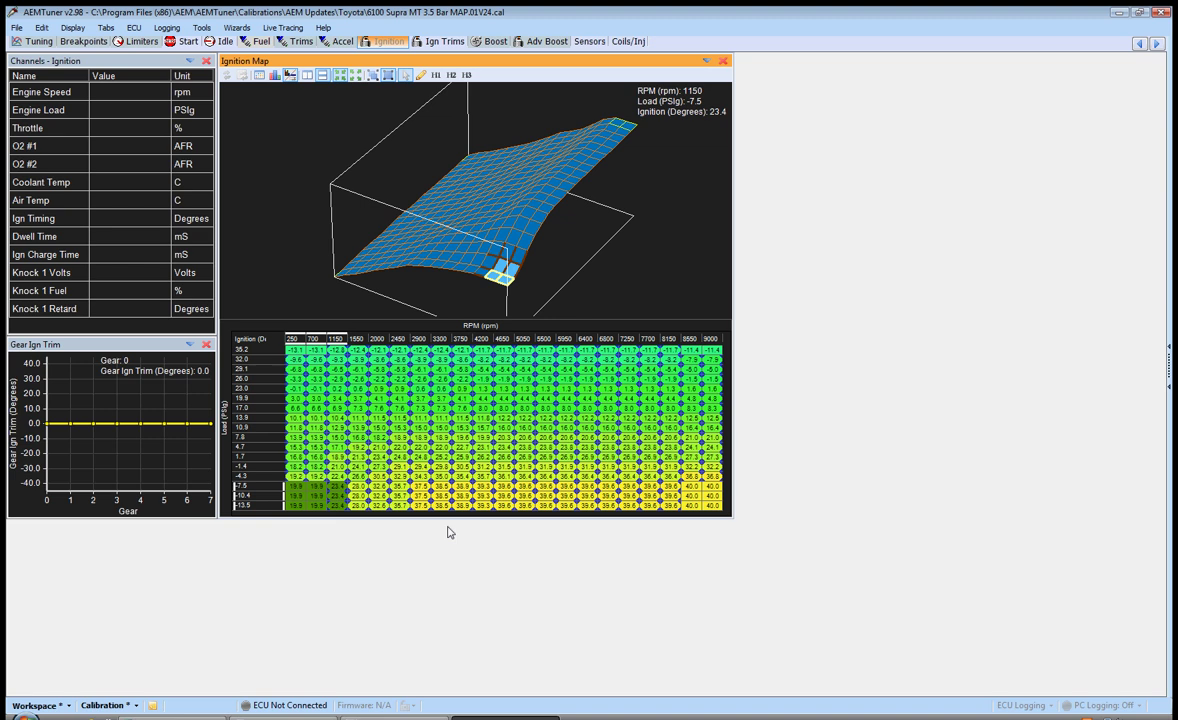
type("15")
key("Return")
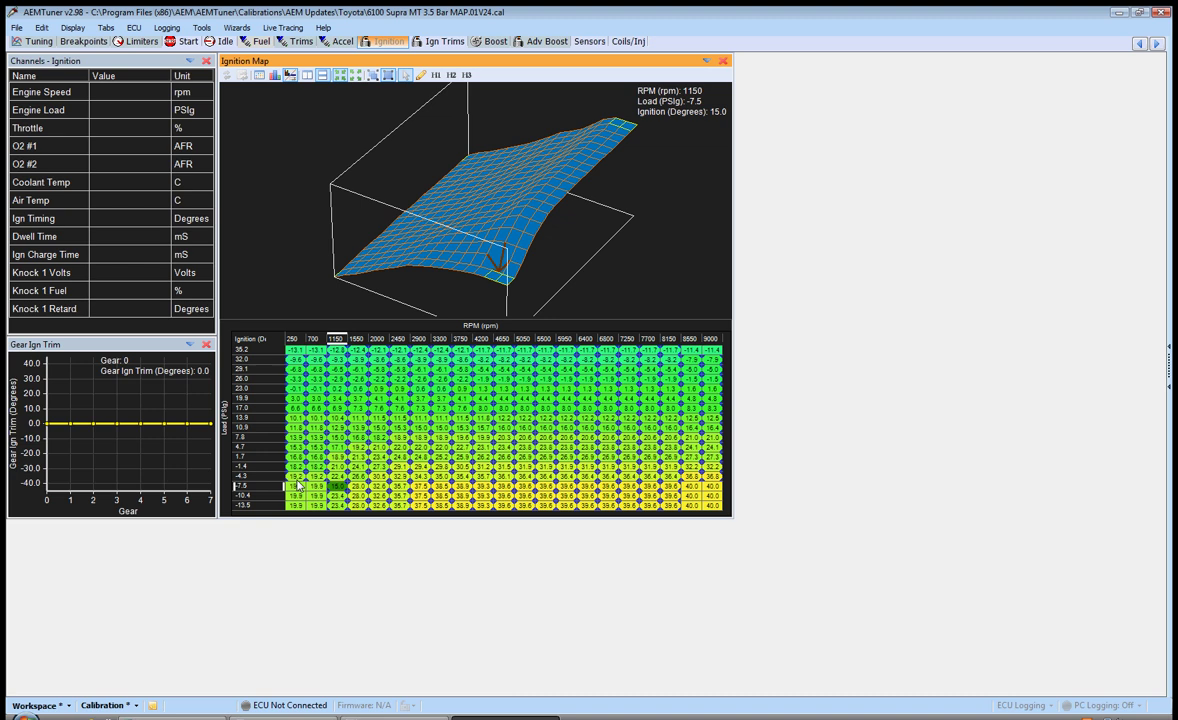
Step: Set every ignition map cell from 250 to 1150 rpm and -7.5 to -13.5 PSIg to 15 degrees using Set Value
left_click_drag(299, 490, 340, 516)
key("equal")
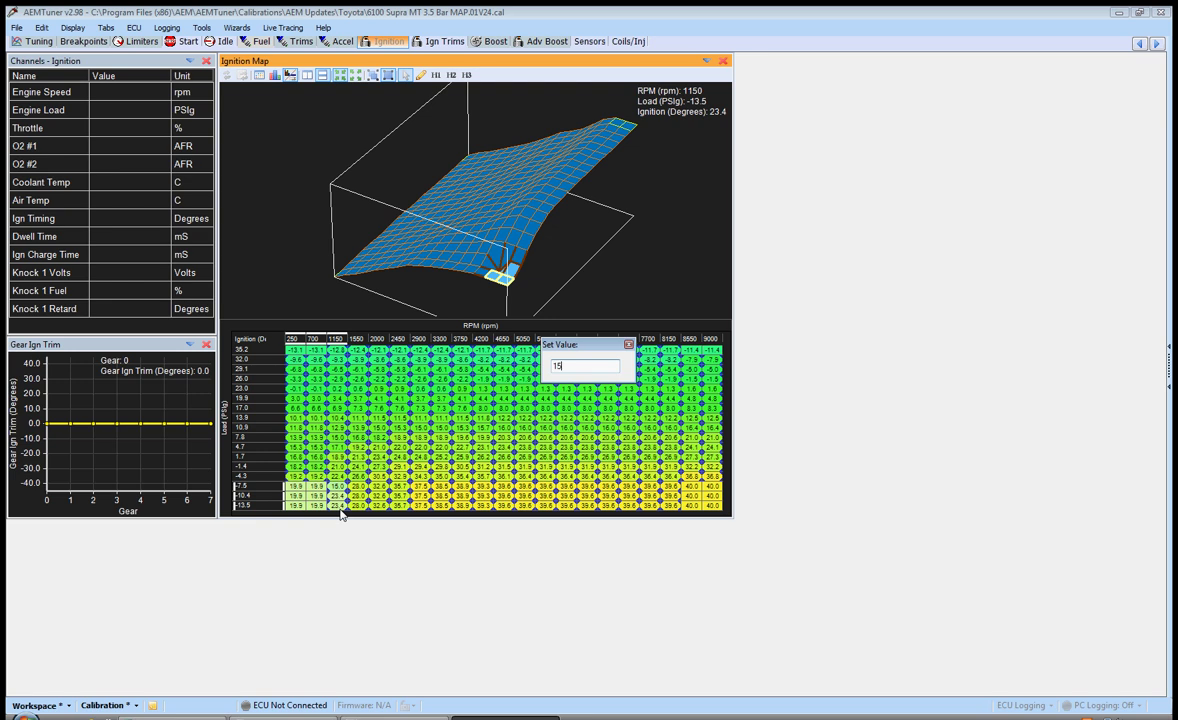
key("Return")
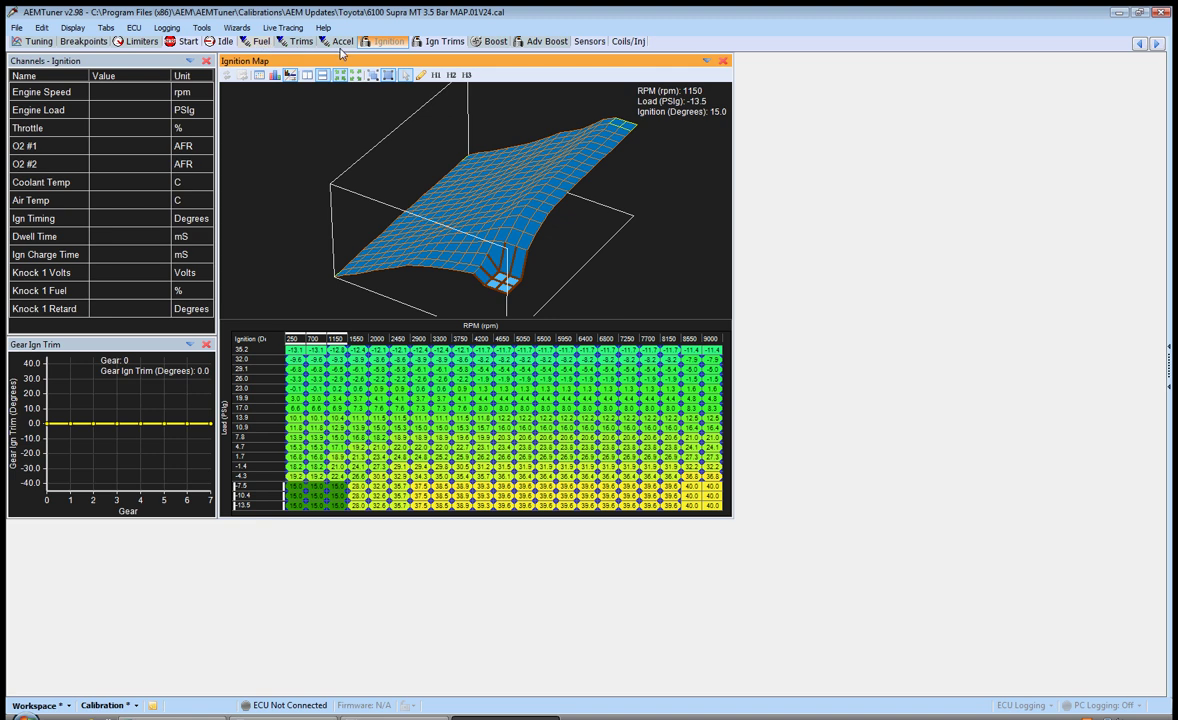
Step: Compare the idle tables, fuel map, boost fuel trim and ignition map, and examine the low-rpm block on the ignition surface
left_click(229, 42)
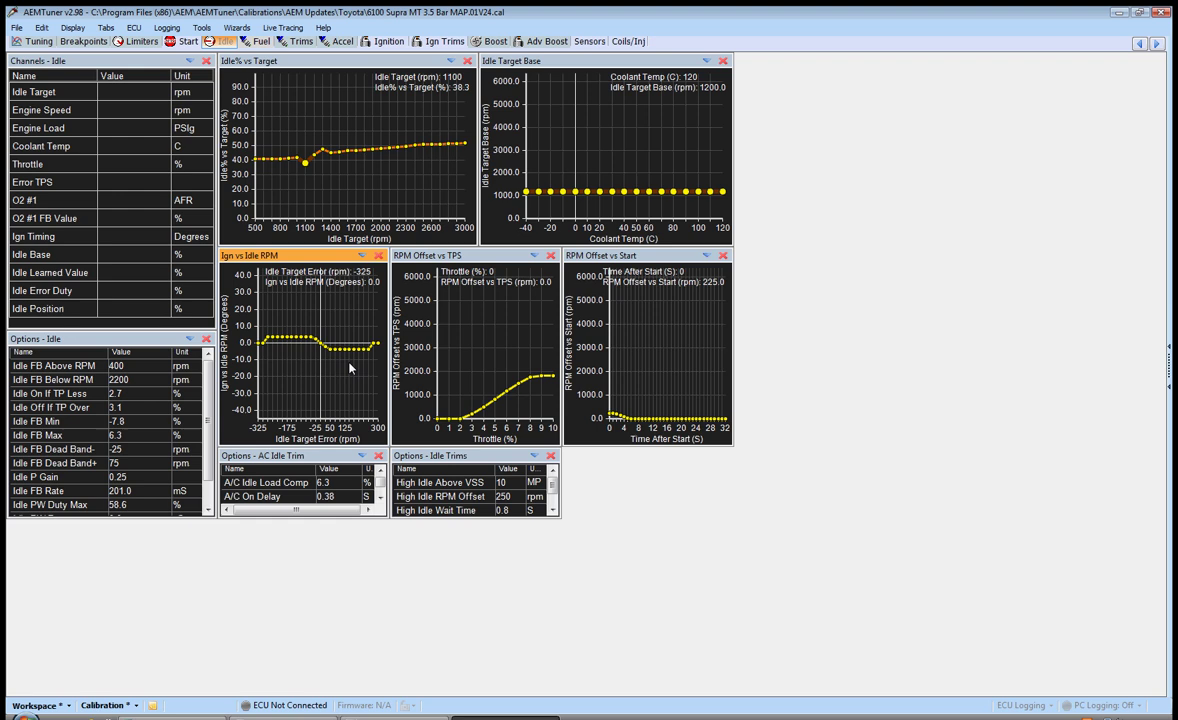
left_click(394, 43)
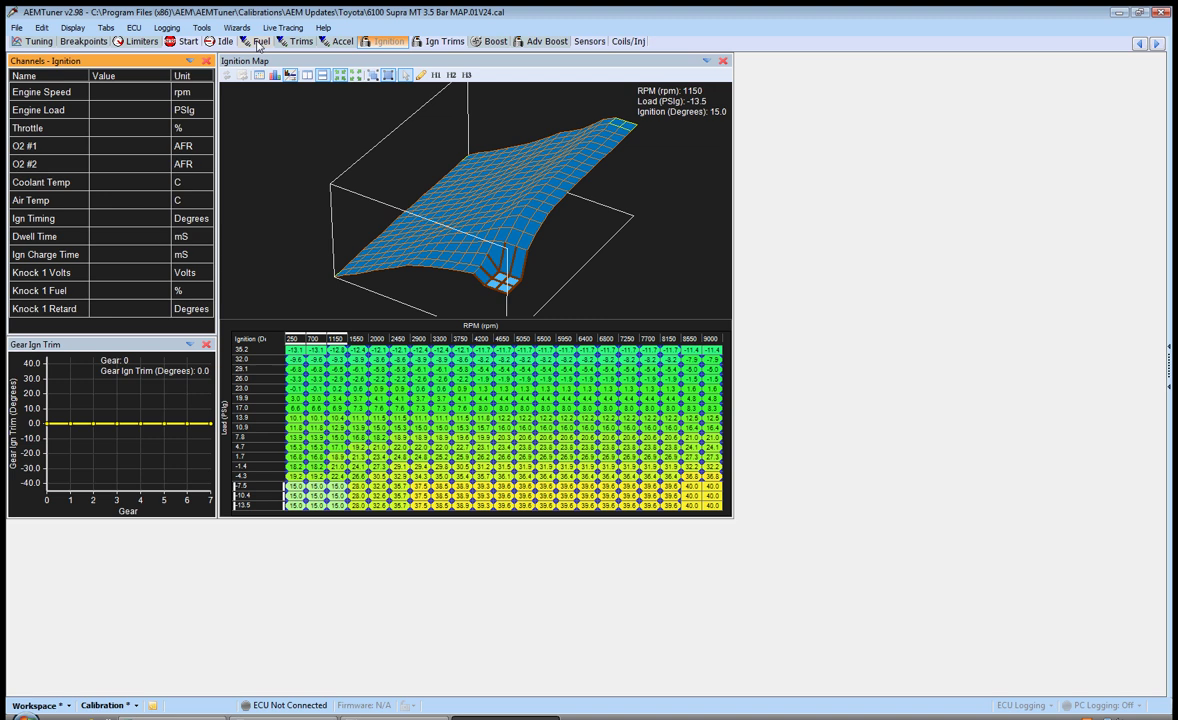
left_click(258, 43)
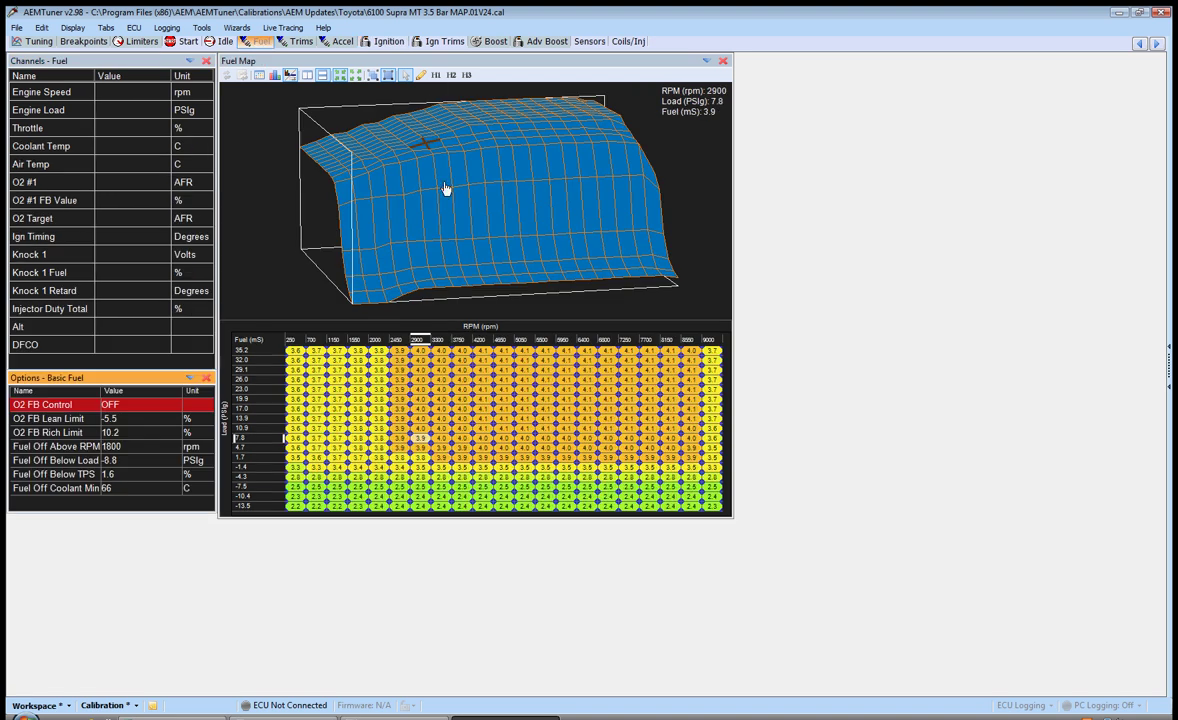
left_click(291, 46)
double_click(1000, 140)
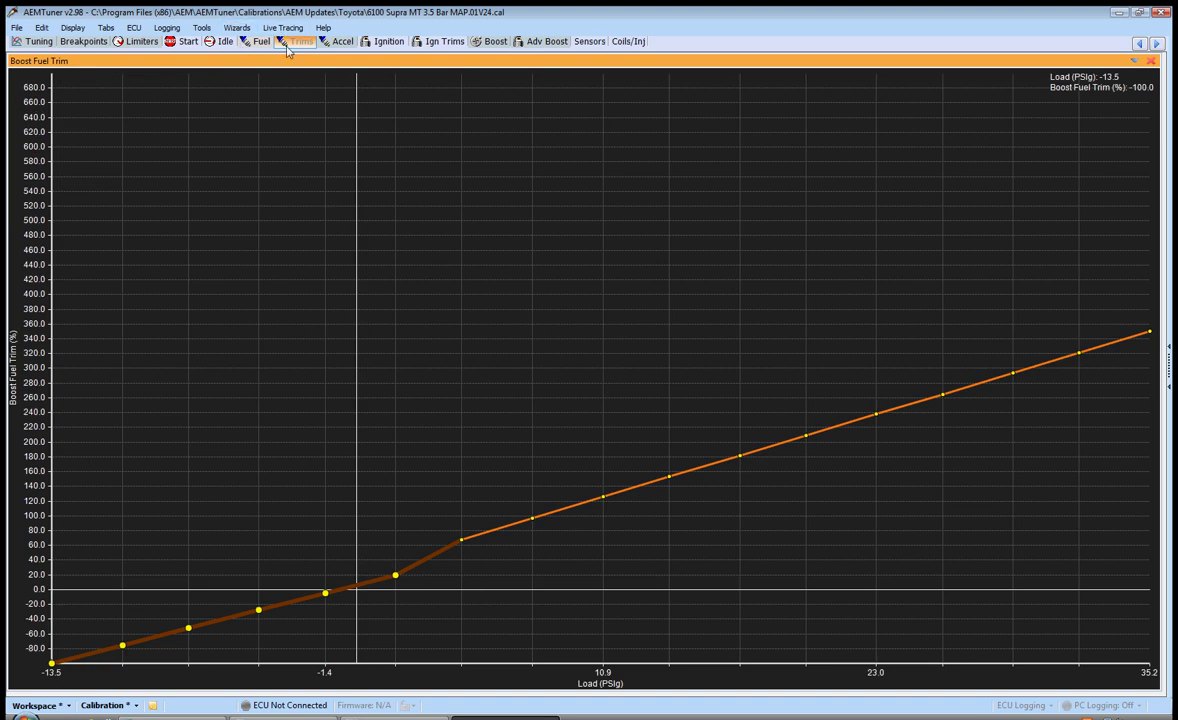
left_click(258, 41)
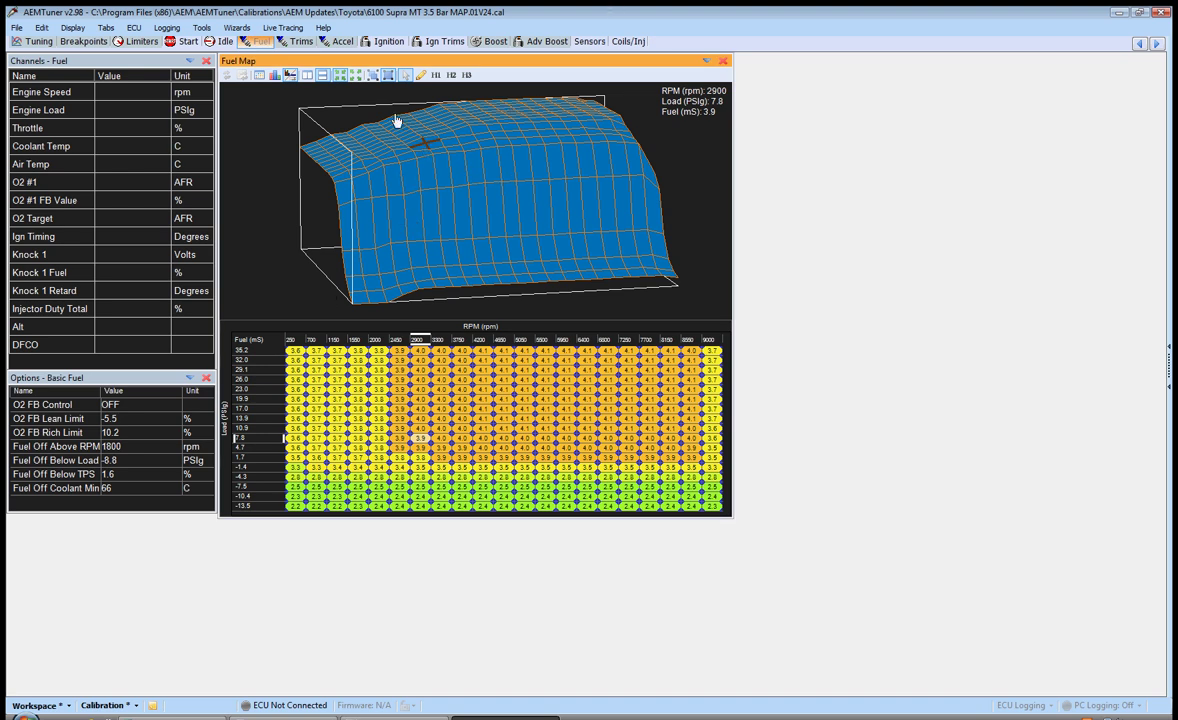
left_click(387, 42)
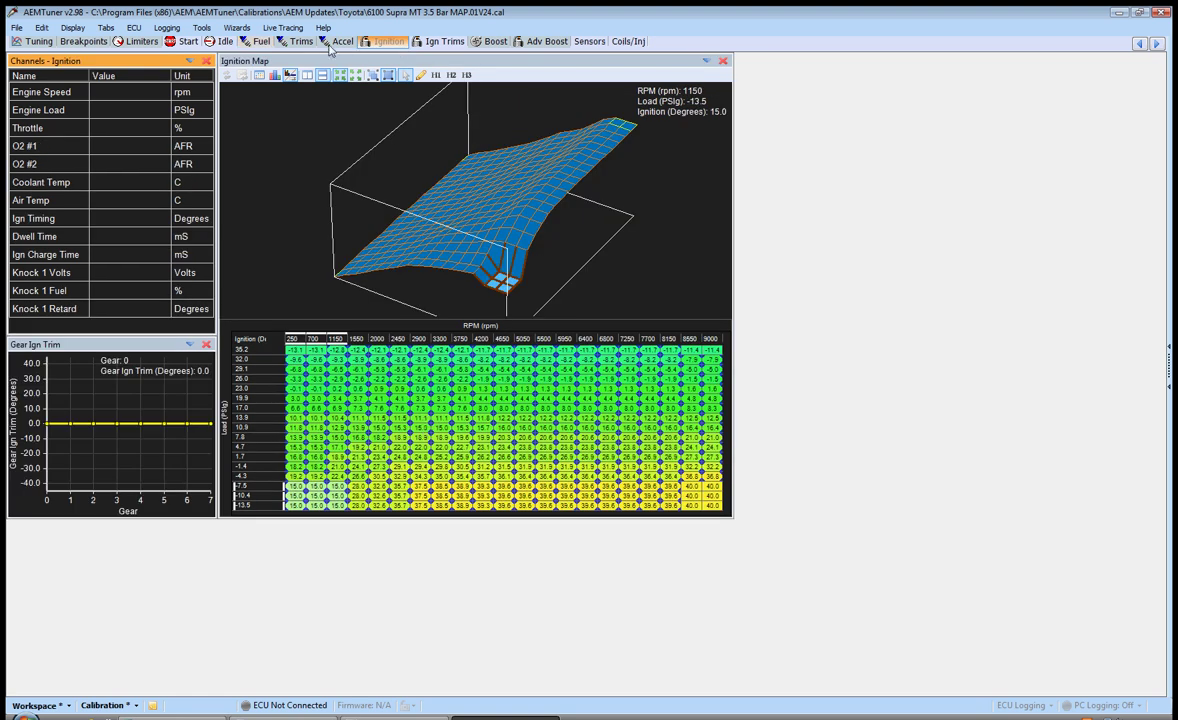
left_click(212, 42)
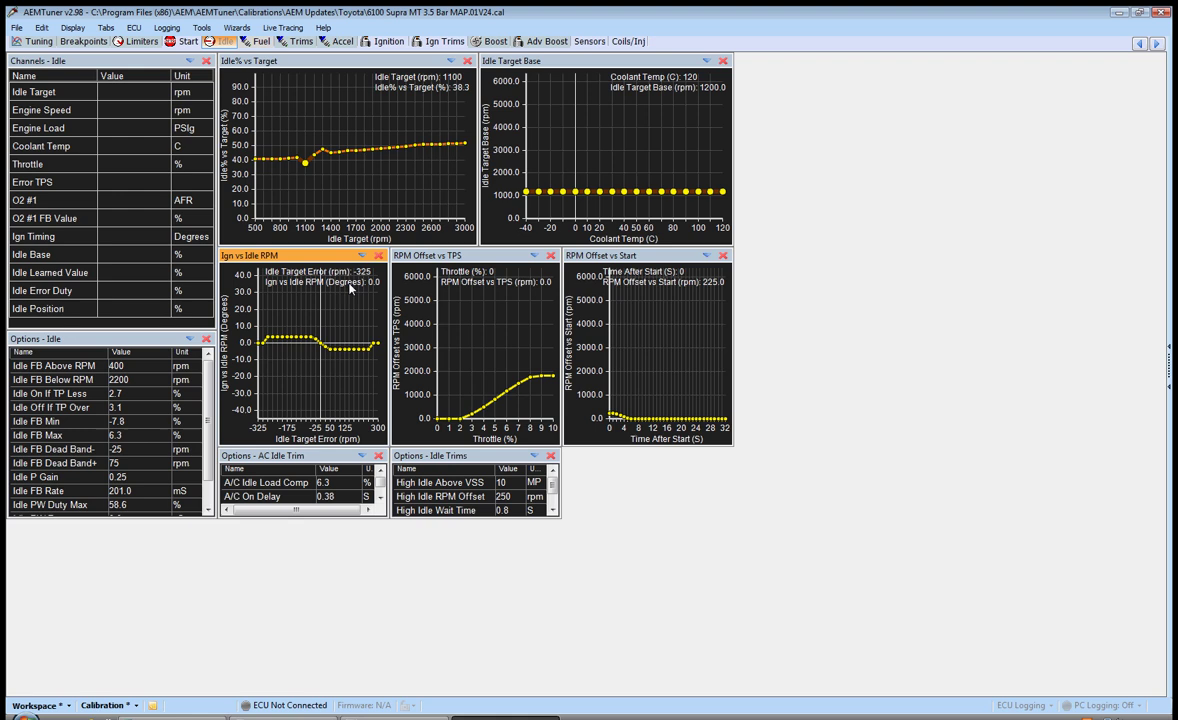
left_click(387, 42)
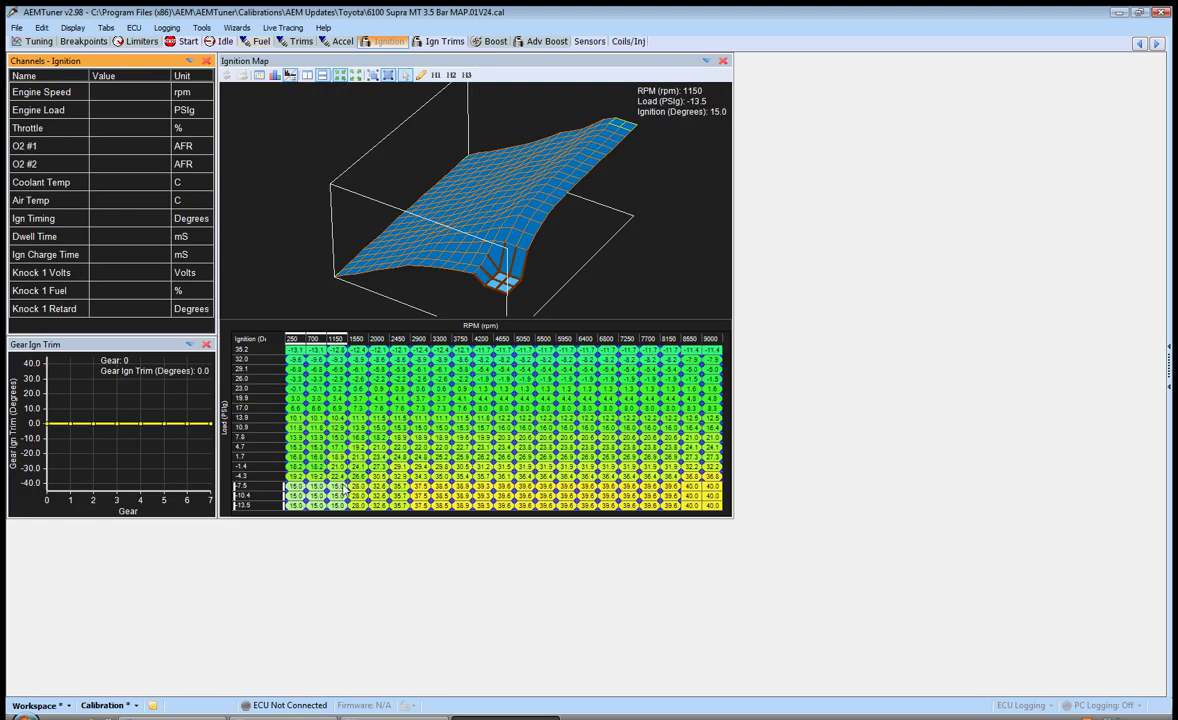
left_click_drag(338, 486, 291, 500)
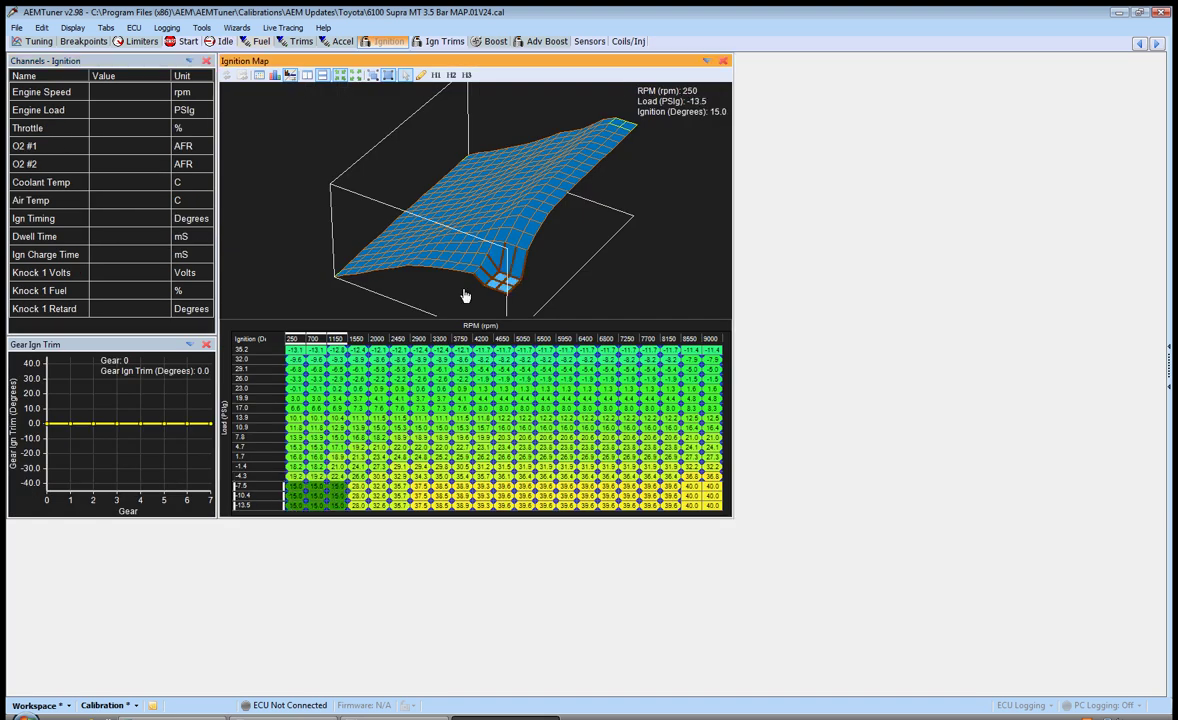
mouse_move(486, 271)
left_mouse_down()
mouse_move(508, 256)
mouse_move(500, 245)
mouse_move(465, 263)
mouse_move(464, 280)
left_mouse_up()
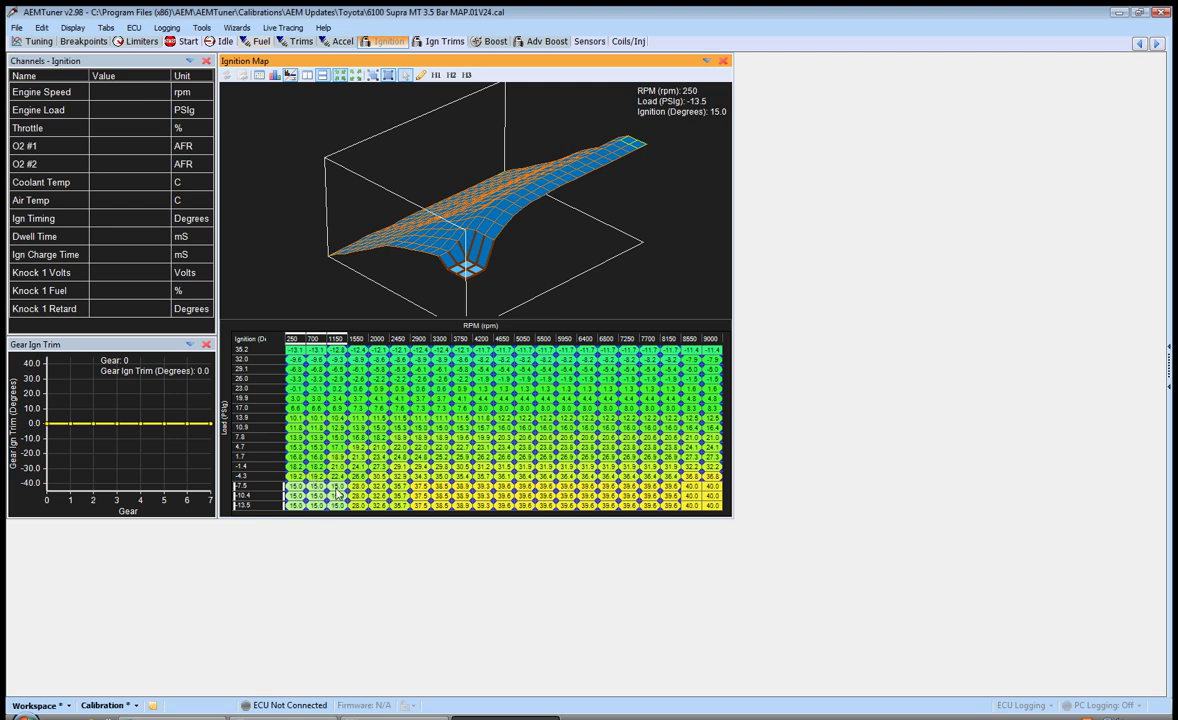
Step: Lower the ignition timing of the 250 to 1150 rpm, -13.5 to -7.5 PSIg block to 5.1 degrees
left_click(357, 506)
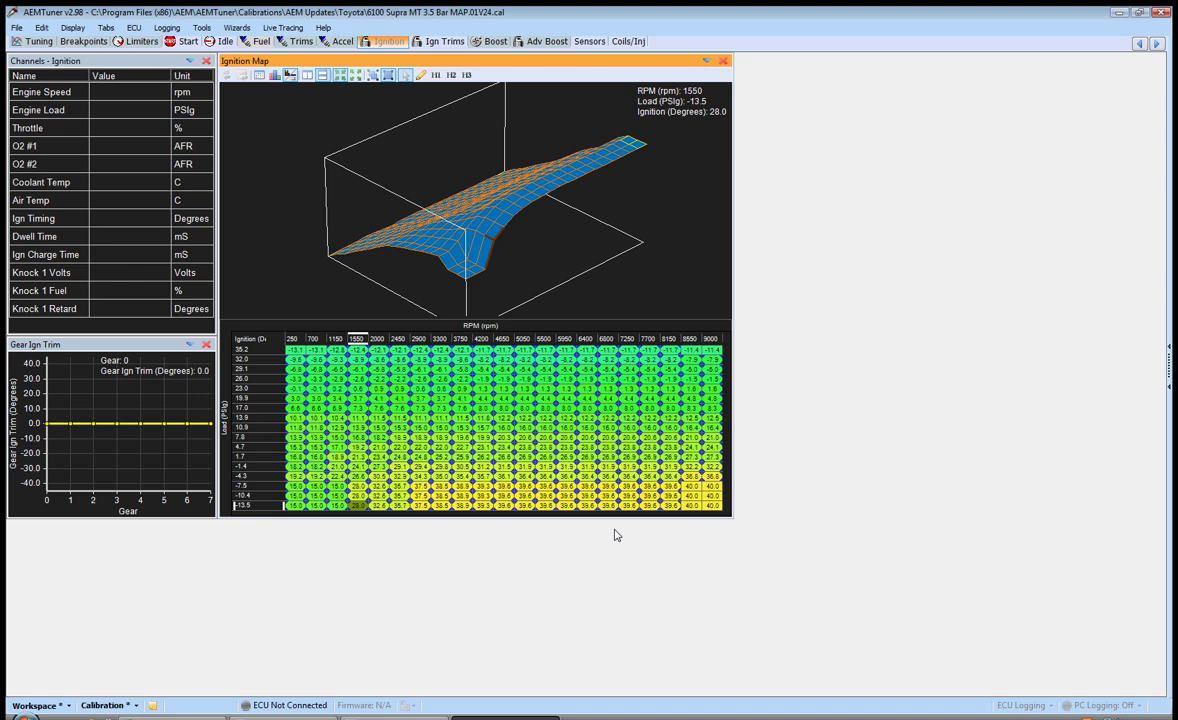
key("Left")
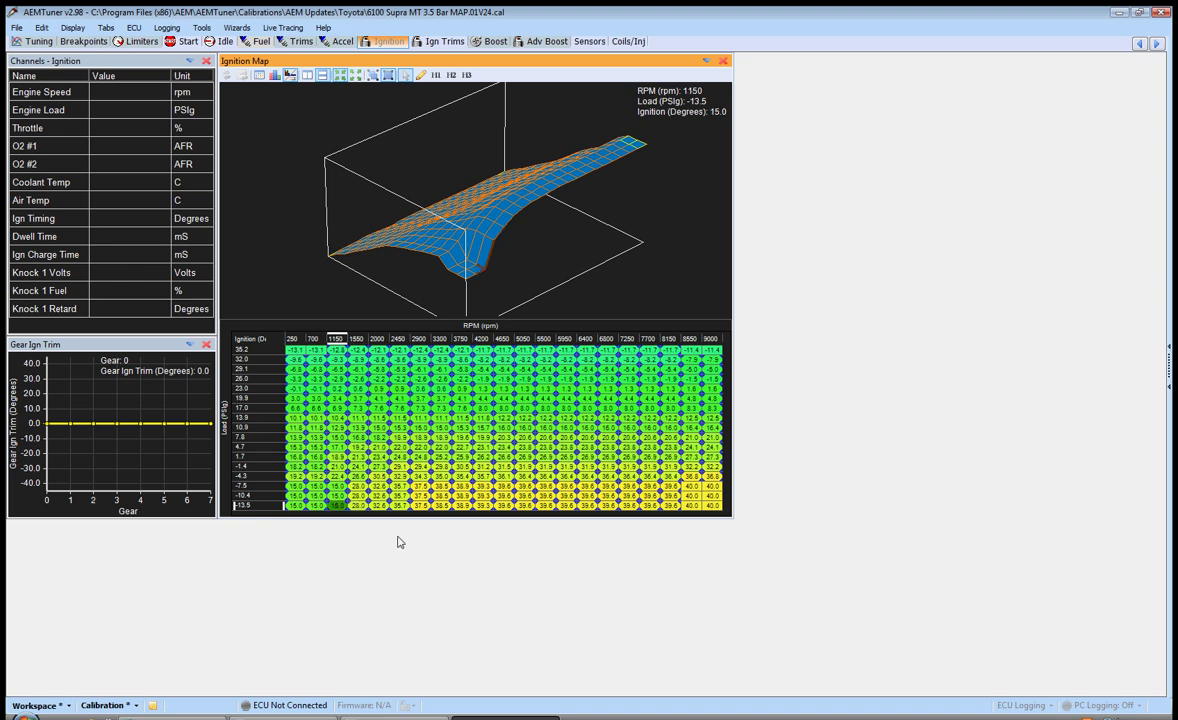
key("shift+Left")
key("shift+Left")
key("shift+Up")
key("shift+Up")
type("10.1")
key("Return")
type("5.1")
key("Return")
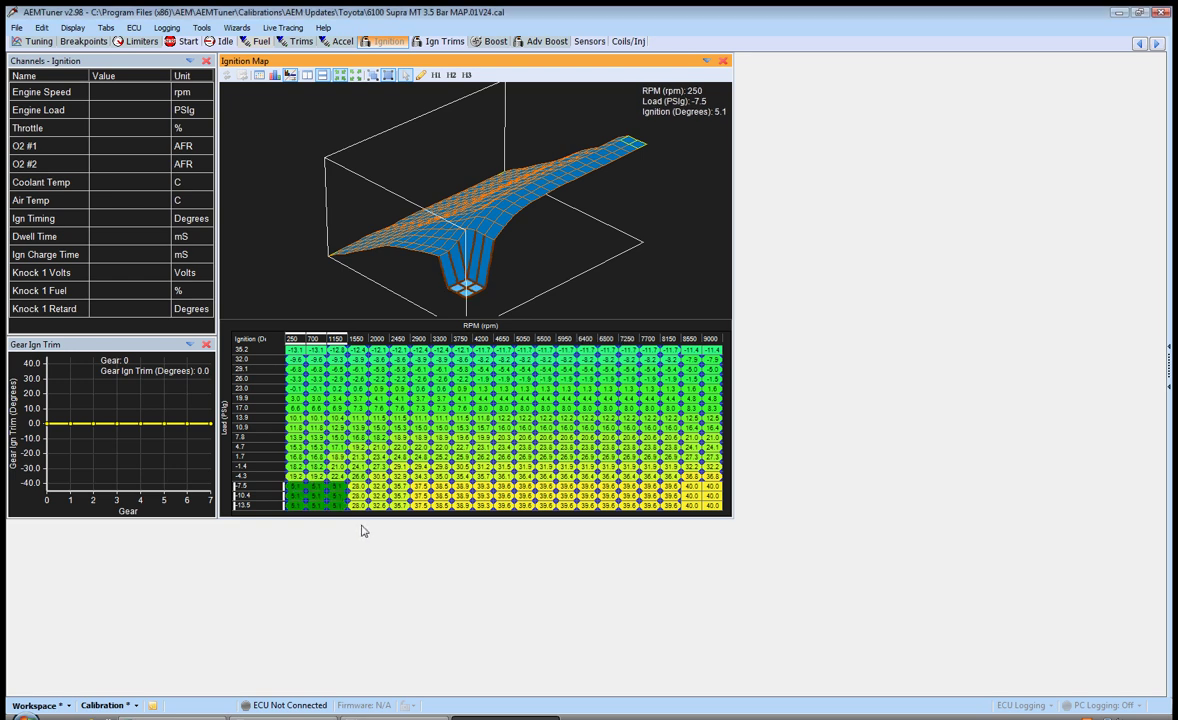
Step: Set the ignition timing of the 250 to 1150 rpm, -13.5 to -7.5 PSIg block to 11.8 degrees
left_click(358, 505)
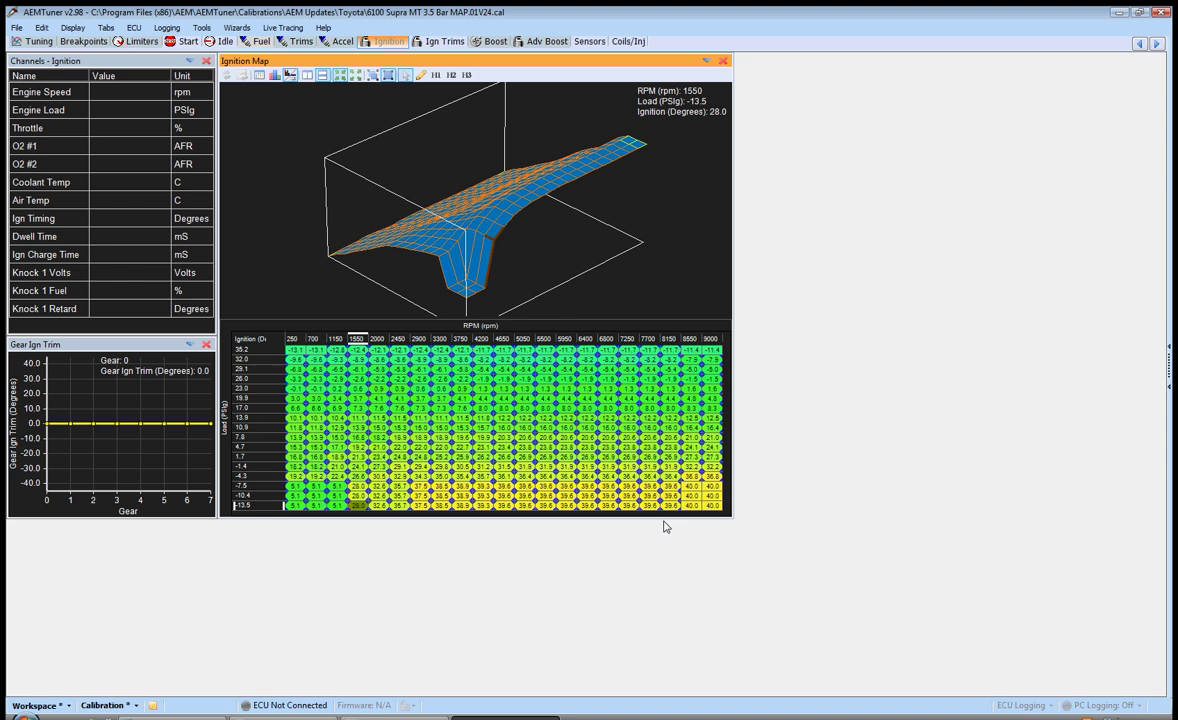
key("Left")
key("shift+Left")
key("shift+Left")
key("shift+Up")
key("shift+Up")
key("equal")
type("11.8")
key("Return")
left_click(357, 506)
Step: Raise the ignition timing of the 1550 rpm cells from -7.5 to -13.5 PSIg step by step to 43.5 degrees
left_click_drag(507, 239, 508, 234)
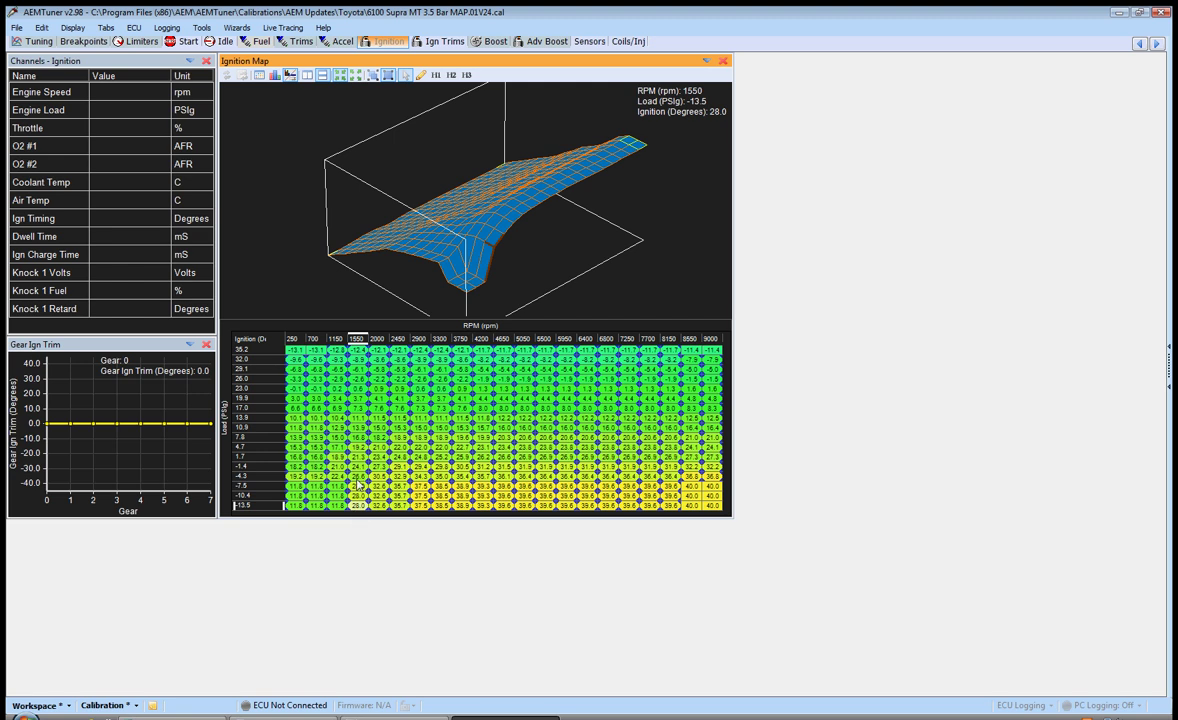
left_click_drag(357, 486, 400, 512)
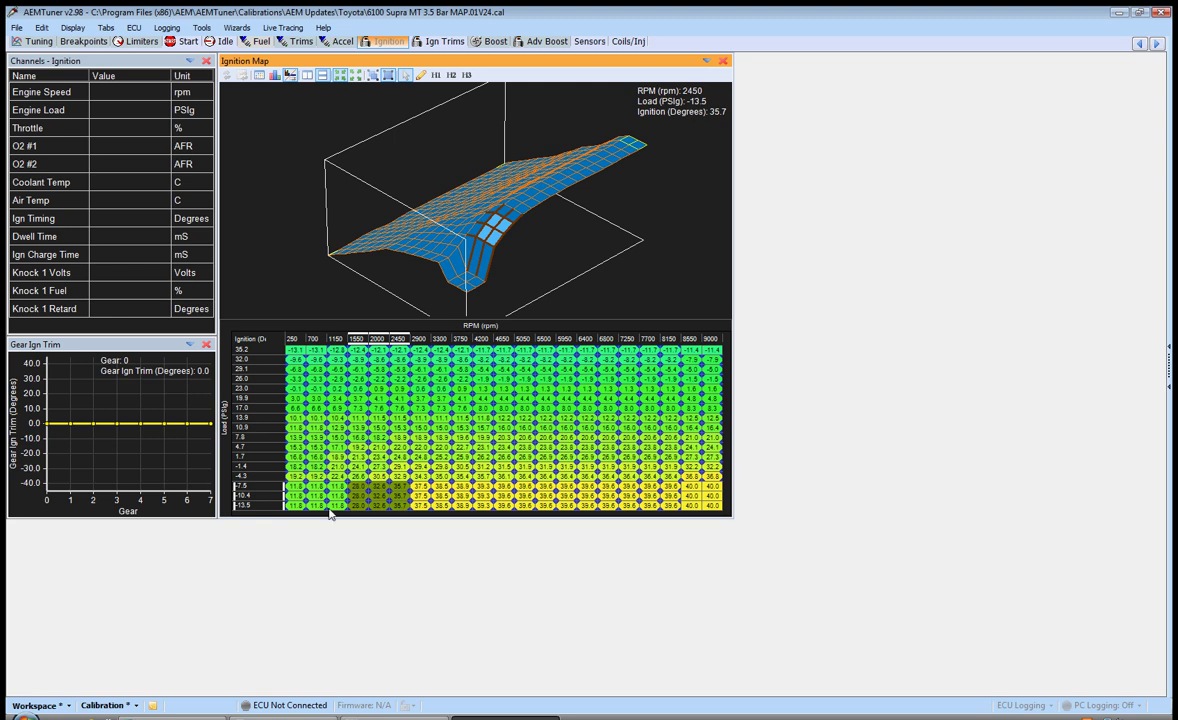
left_click_drag(357, 486, 362, 509)
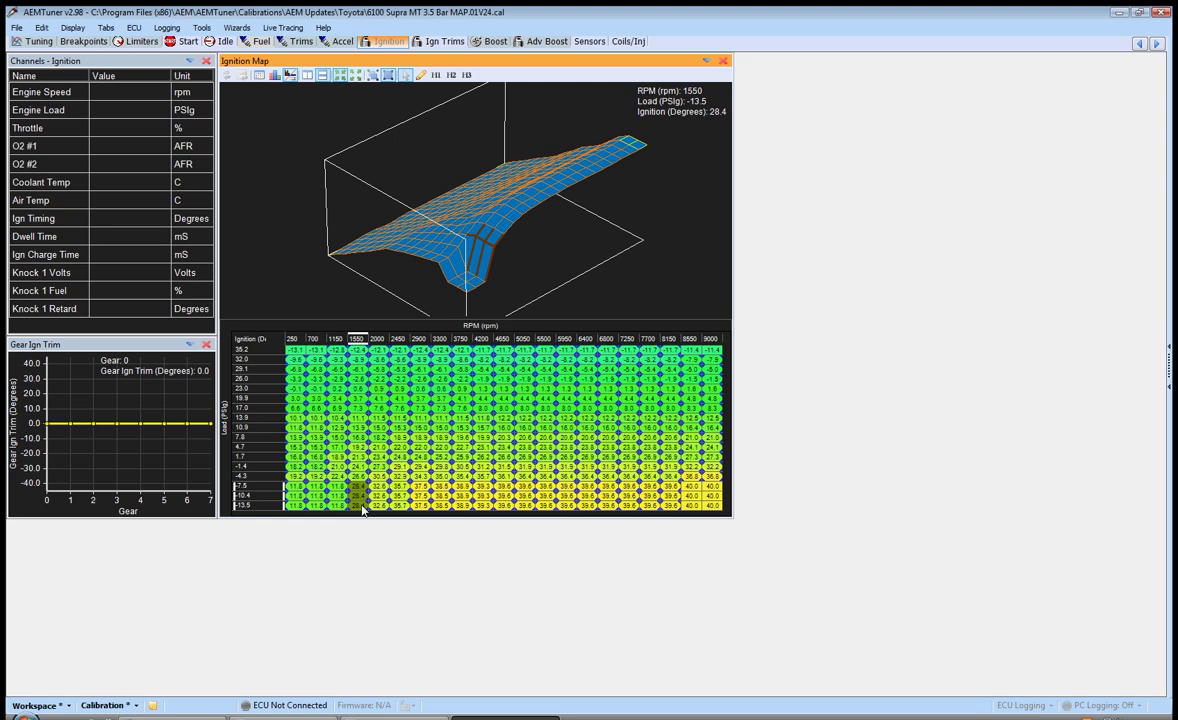
key("plus")
key("plus")
key("plus")
key("plus")
key("plus")
key("plus")
key("plus")
key("plus")
key("plus")
key("plus")
key("plus")
key("plus")
key("plus")
key("plus")
key("plus")
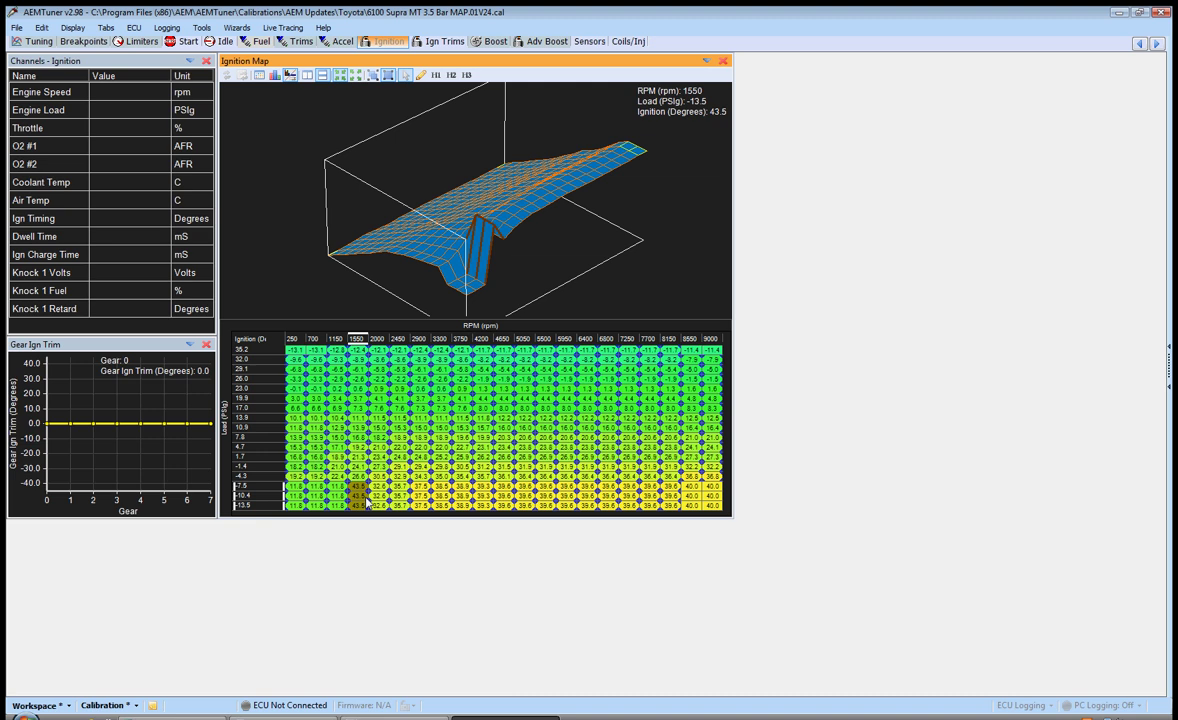
Step: Set the ignition timing at 1550 rpm and -13.5 PSIg to 24.8 degrees
left_click(342, 496)
left_click_drag(357, 486, 366, 521)
type("24.8")
key("Return")
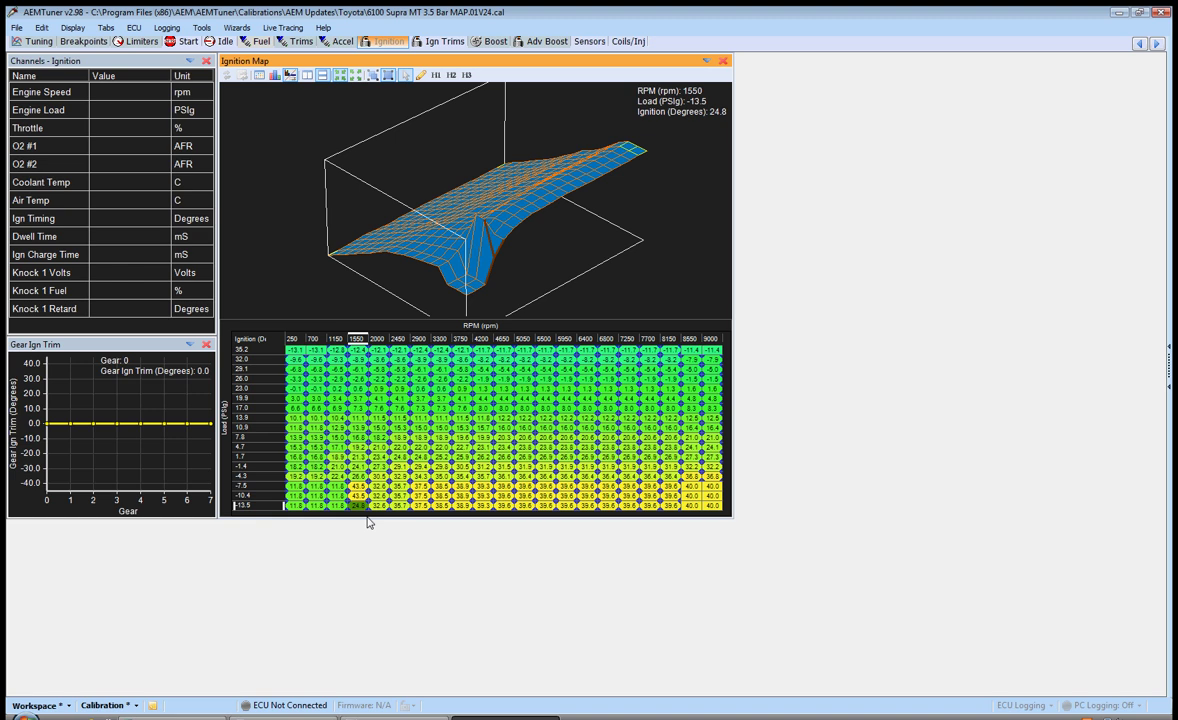
Step: Set the ignition timing at 1550 rpm to 24.8 degrees for the -10.4 and -7.5 PSIg cells
key("Up")
type("24.8")
key("Return")
key("Up")
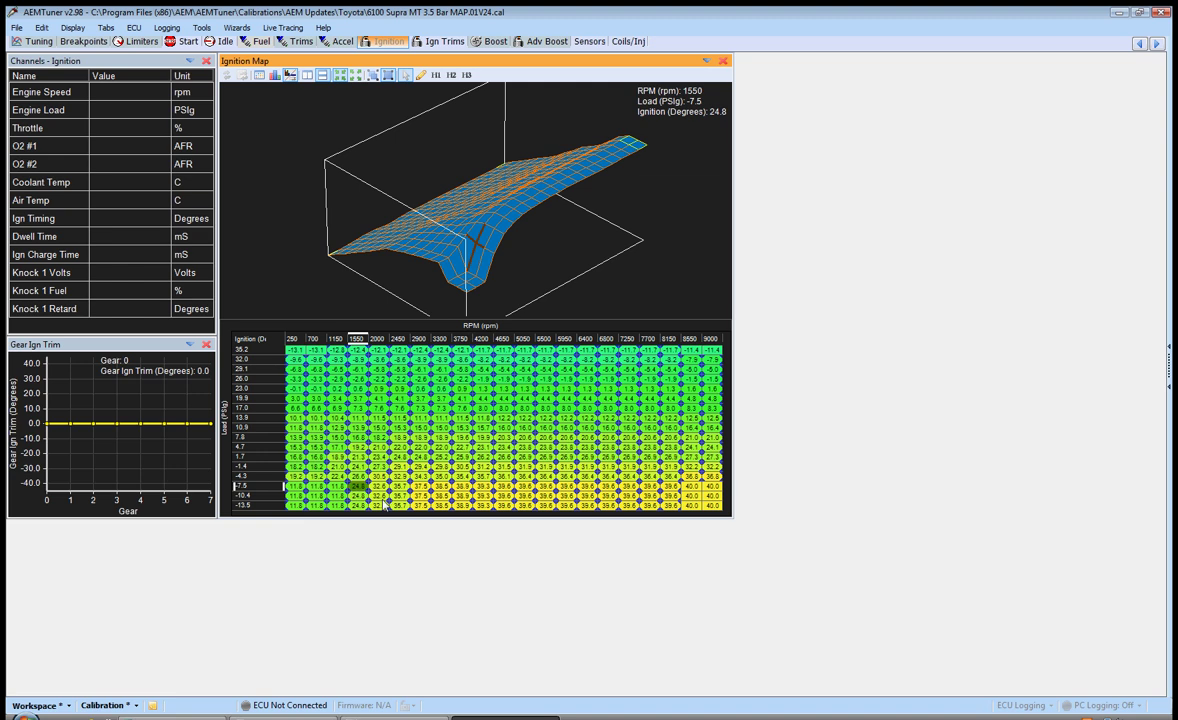
Step: Lower the 1550 rpm ignition timing from -7.5 to -13.5 PSIg step by step, and raise it to 43.5 degrees
left_click_drag(336, 486, 338, 513)
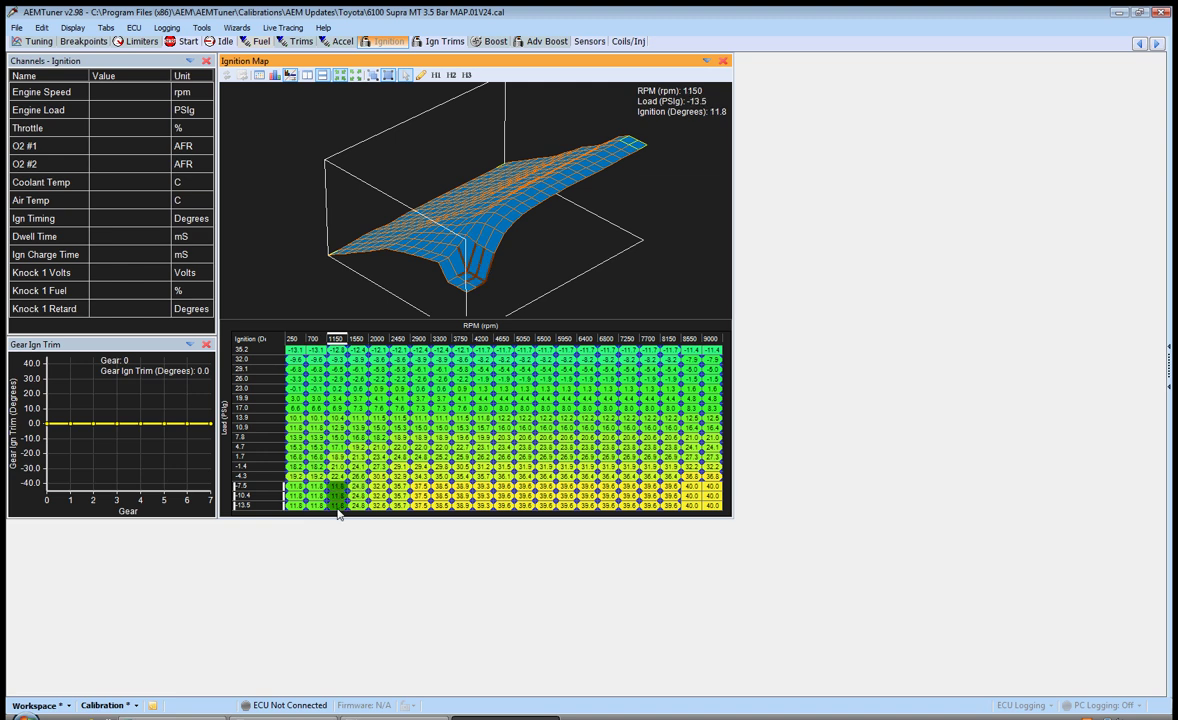
left_click_drag(399, 486, 362, 515)
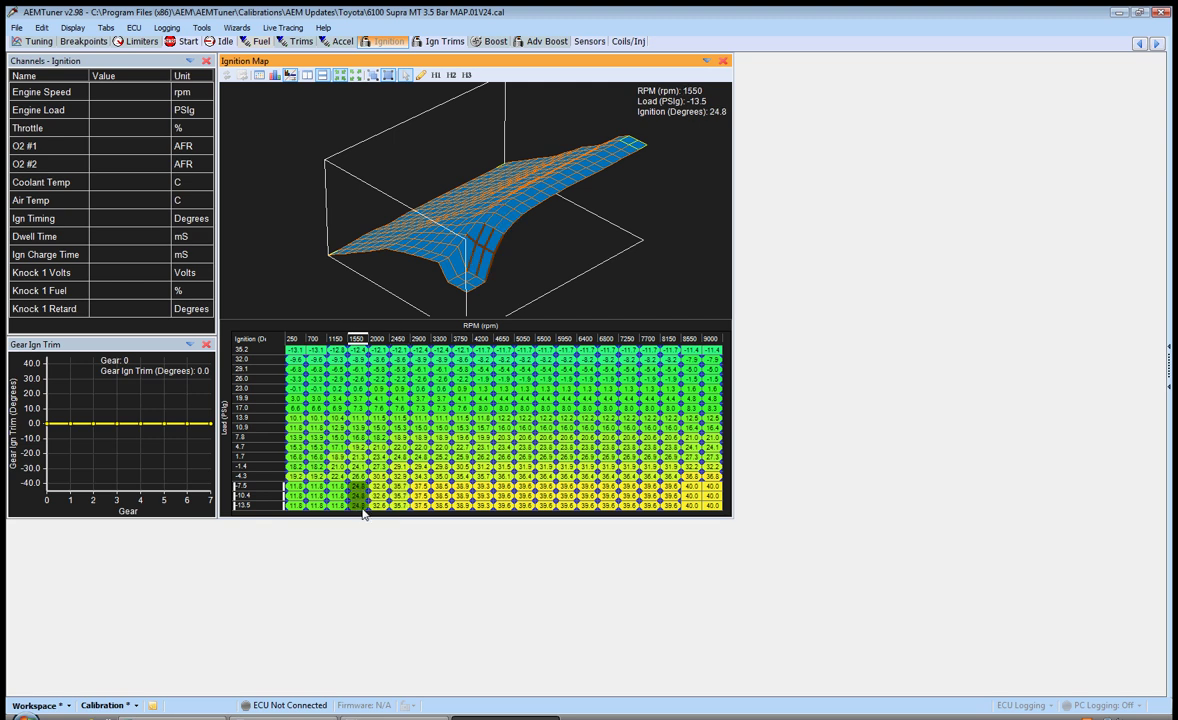
key("minus")
key("minus")
key("minus")
key("minus")
key("minus")
key("minus")
key("minus")
key("minus")
key("minus")
key("plus")
key("plus")
key("plus")
key("plus")
key("plus")
key("plus")
key("plus")
key("plus")
key("plus")
key("plus")
key("plus")
key("plus")
key("plus")
key("plus")
key("plus")
key("plus")
key("plus")
key("plus")
key("plus")
key("plus")
key("plus")
key("plus")
key("plus")
key("plus")
key("plus")
key("plus")
key("plus")
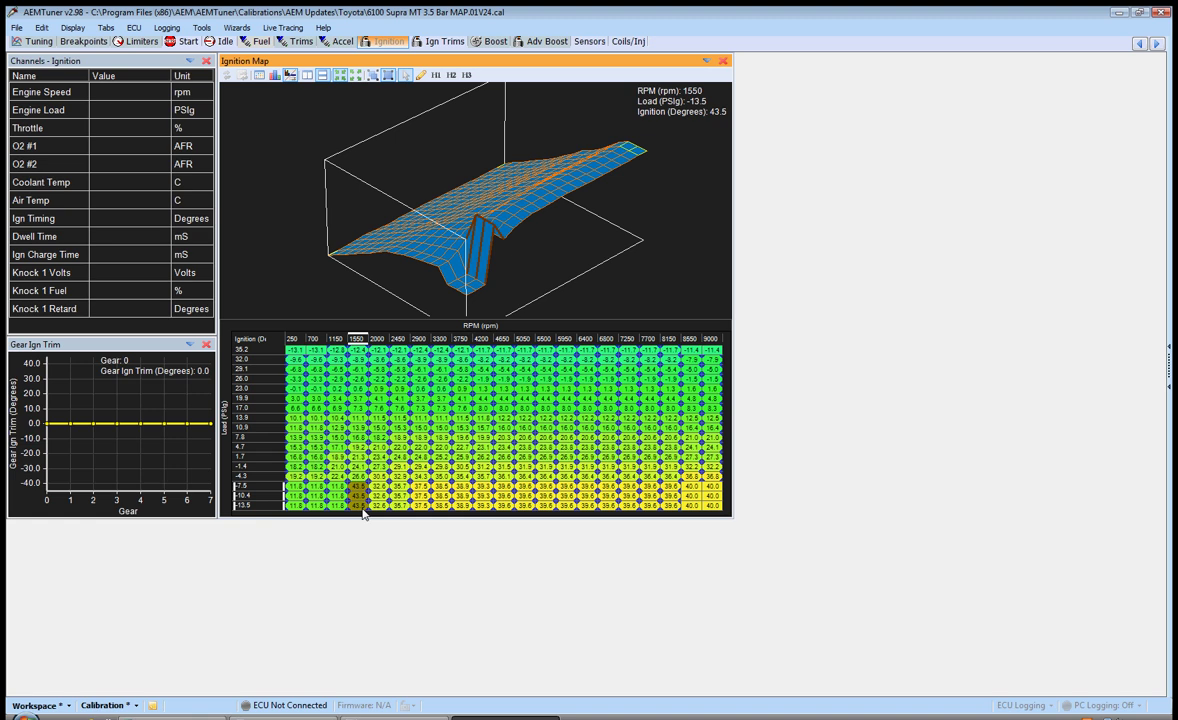
Step: Set the ignition timing of the 1550 rpm cells from -7.5 to -13.5 PSIg to 24.8 degrees
key("equal")
type("24.8")
key("Return")
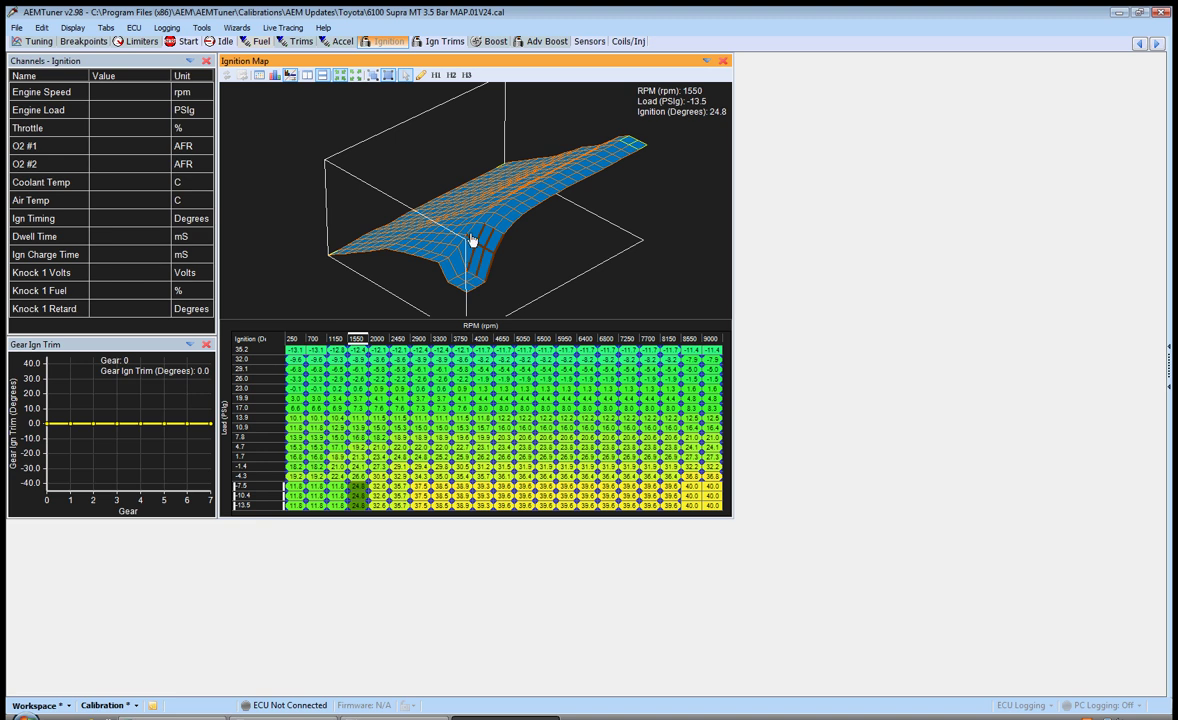
Step: Smooth the low-load 1550 rpm ignition timing cells, lowering the -4.3 PSIg cell to 21.7 degrees
left_click(358, 466)
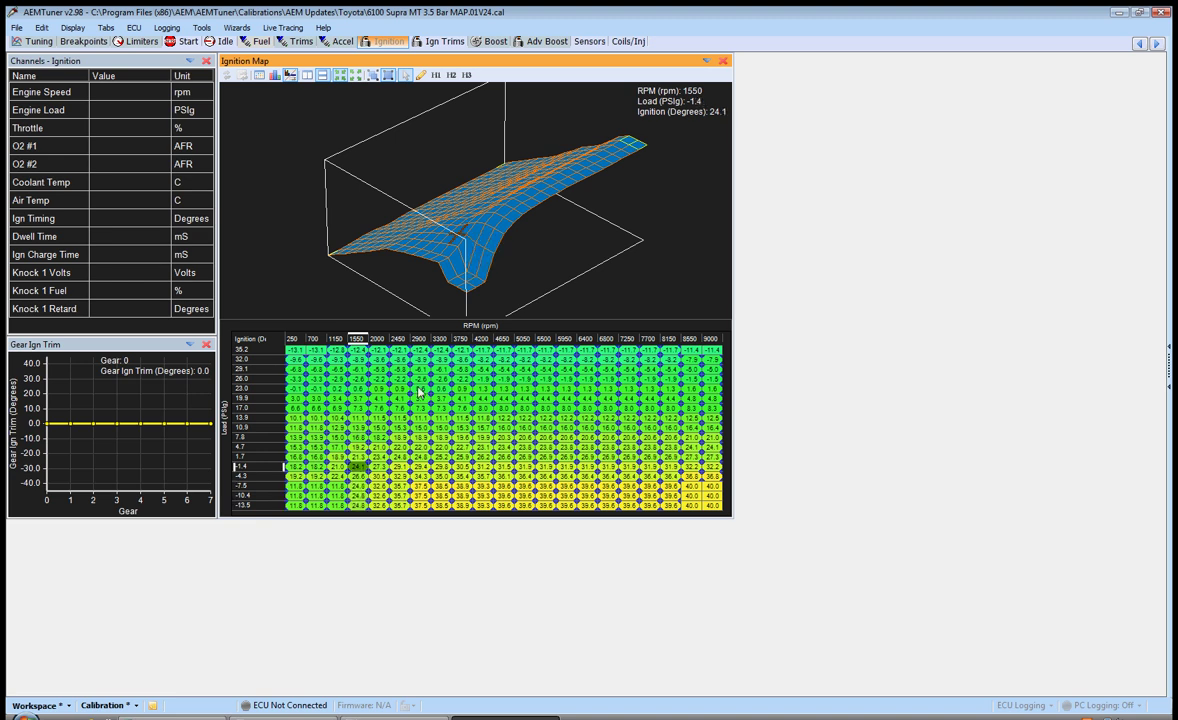
key("Down")
key("Down")
key("Down")
key("Down")
key("Left")
key("Left")
key("Up")
key("Up")
key("Up")
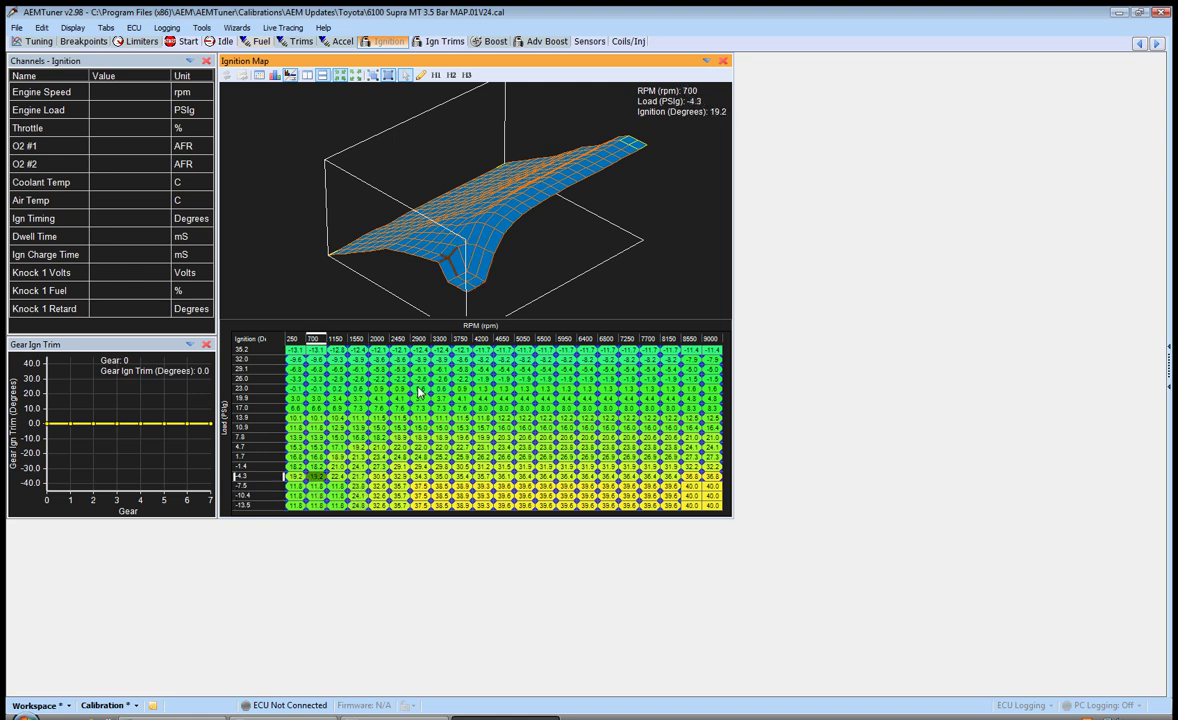
Step: Raise the ignition timing of the low-rpm cells at -1.4 PSIg, bringing the 250 rpm cell to 22.4 degrees
key("Up")
key("Left")
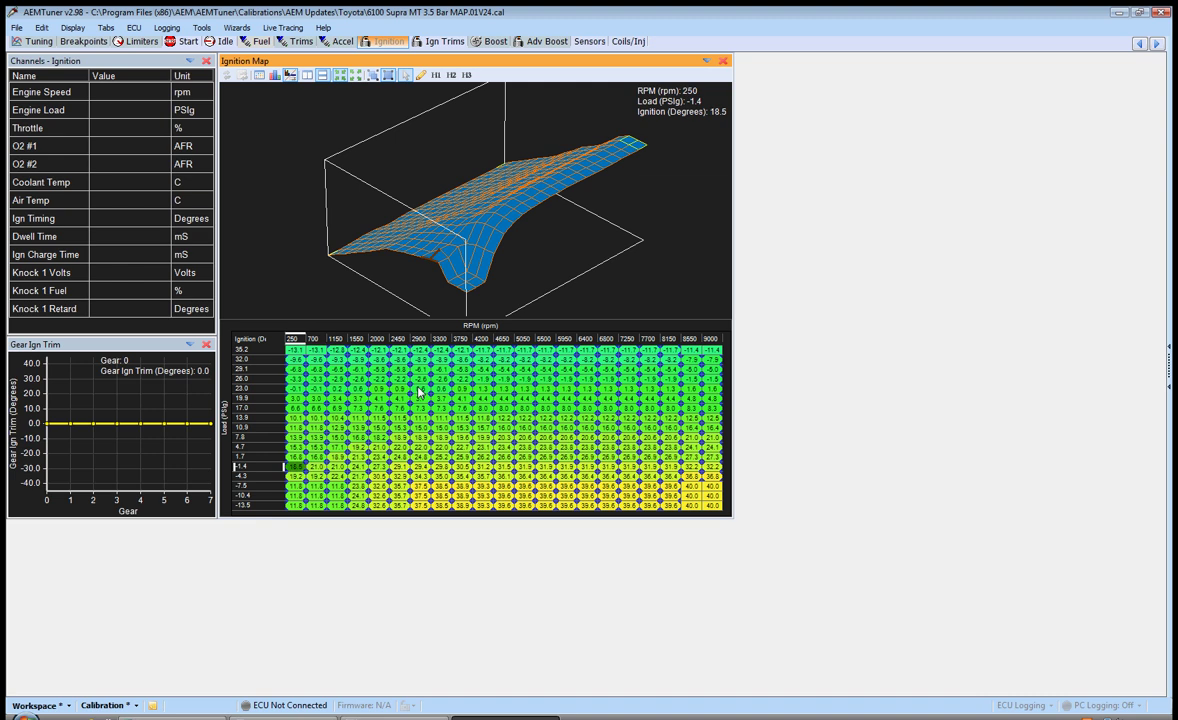
key("Right")
key("Right")
key("Right")
key("Down")
key("Up")
key("Left")
key("Left")
key("Left")
key("Right")
key("Left")
Step: Raise the low-rpm ignition timing at 1.7 PSIg, to 18.5 degrees at 250 rpm, and set 1550 rpm, -4.3 PSIg to 24.1 degrees
key("Up")
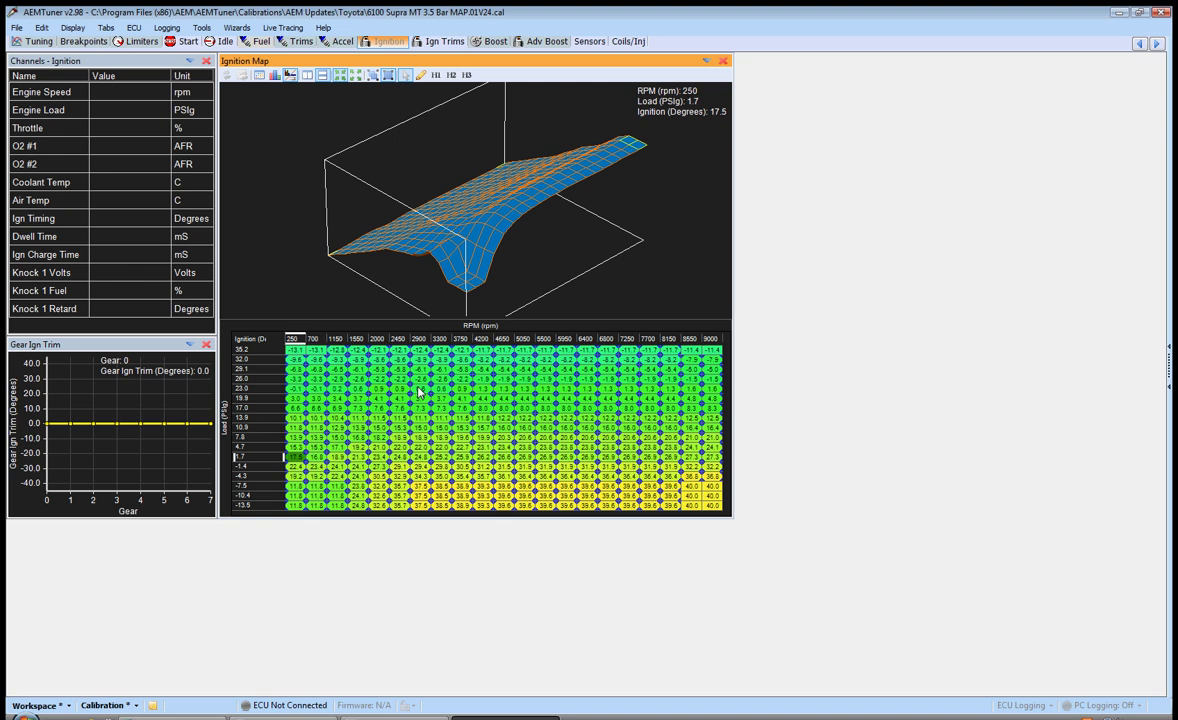
key("Right")
key("Right")
key("Right")
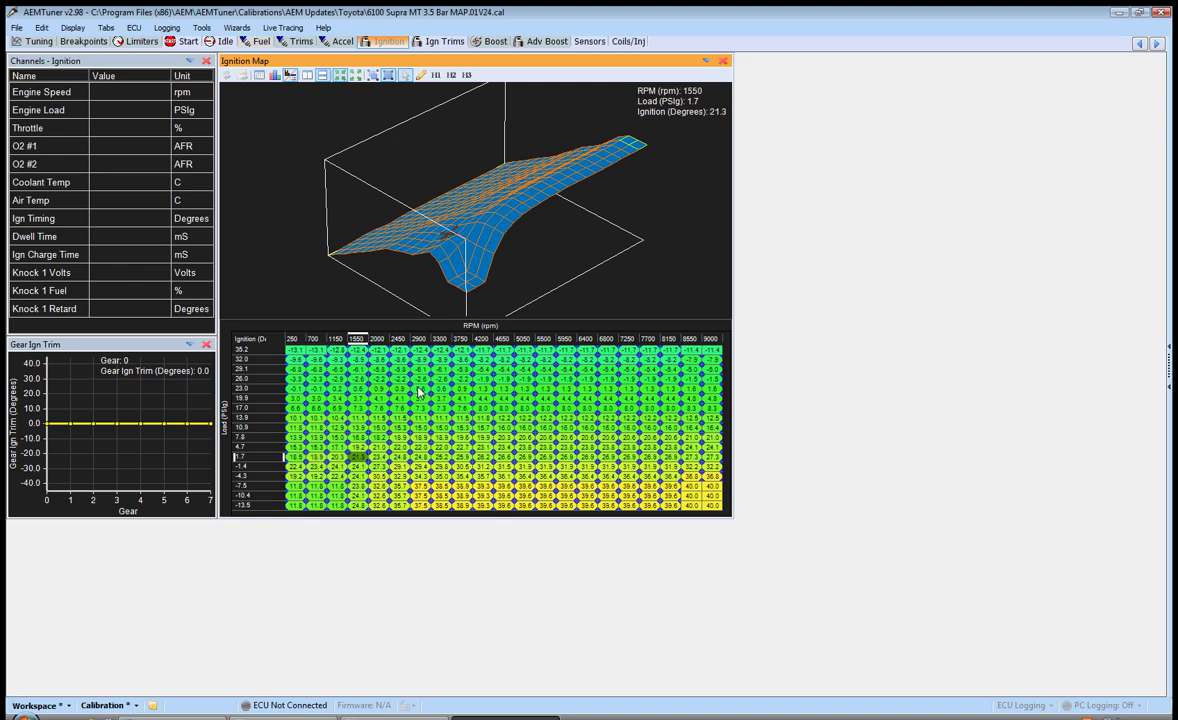
key("Down")
key("Down")
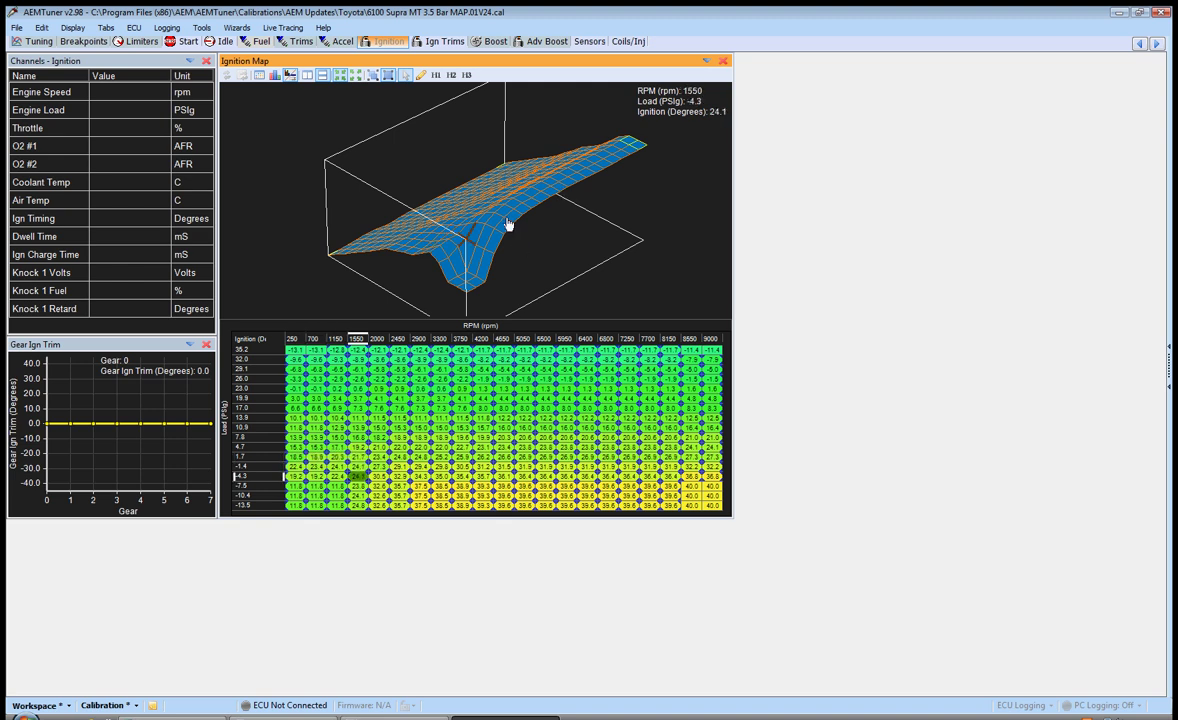
Step: Inspect the idle region of the ignition surface, covering 250 to 1550 rpm from 1.7 to -13.5 PSIg
left_click_drag(507, 229, 457, 236)
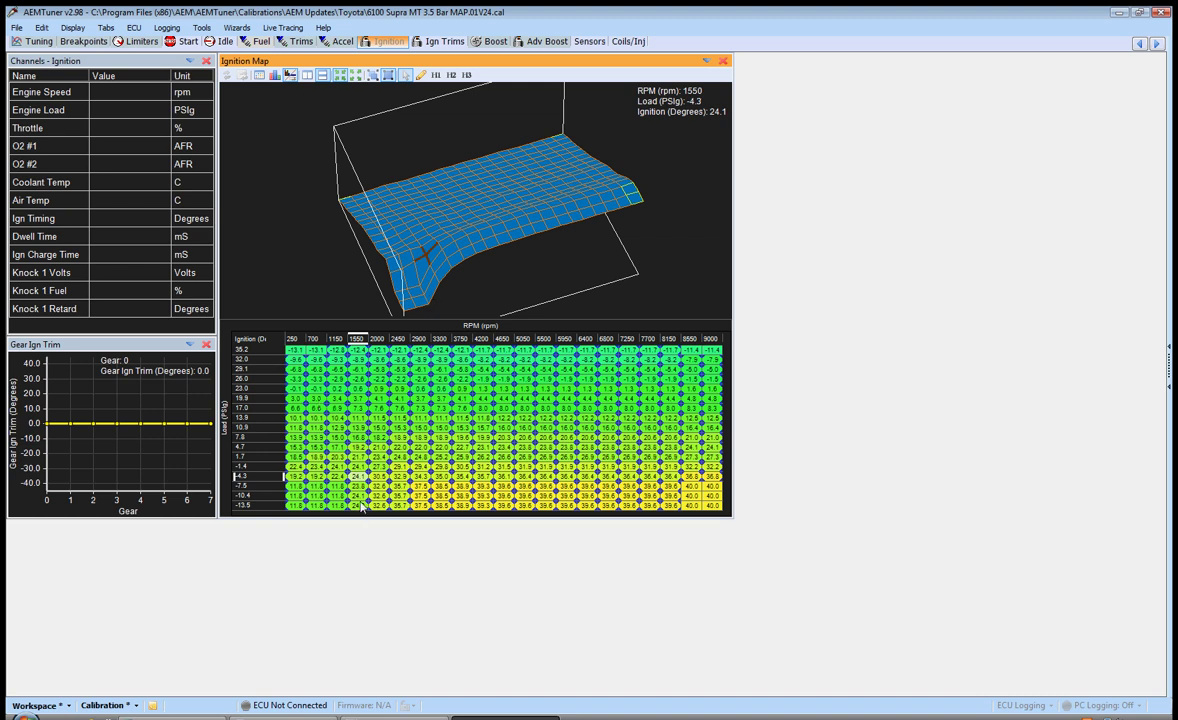
key("Down")
key("Down")
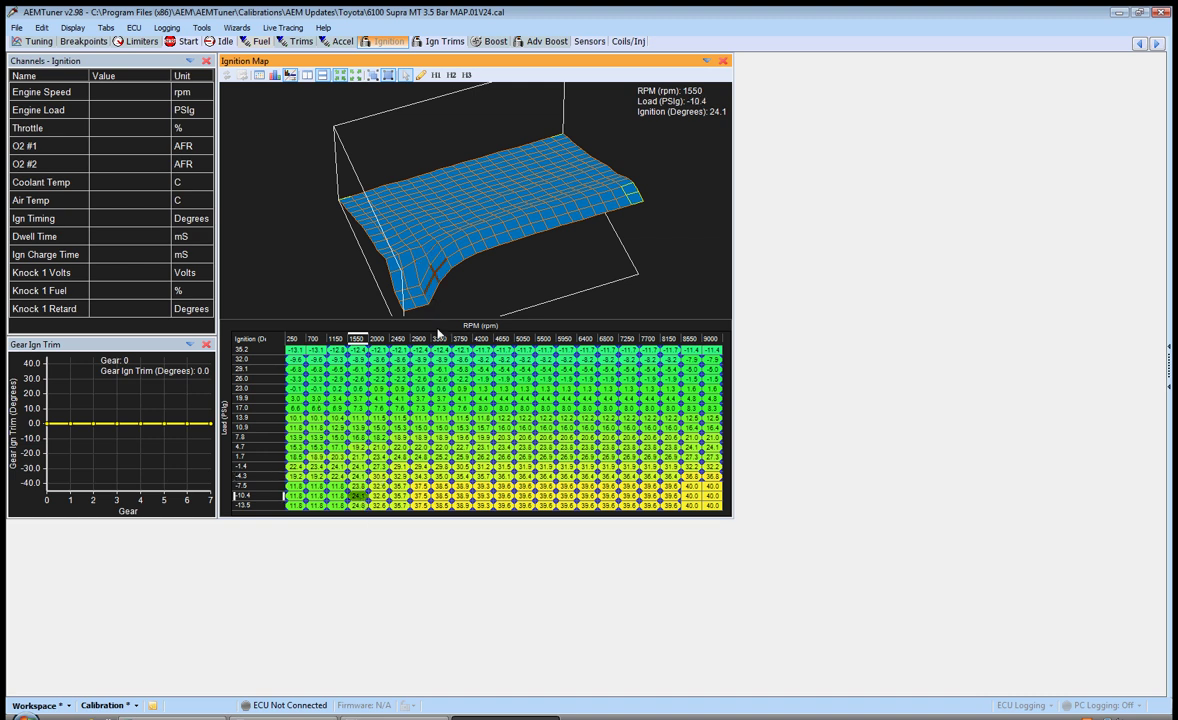
left_click_drag(293, 456, 357, 505)
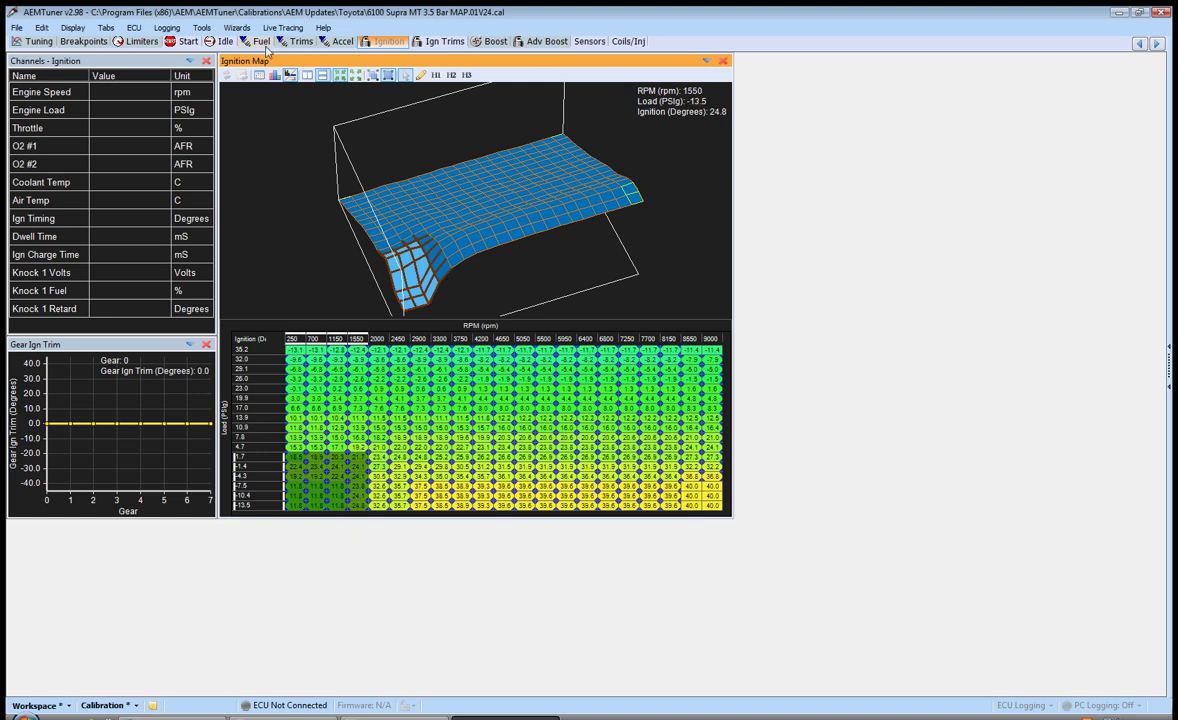
Step: Return to the idle tables and compare the idle target base with the Idle% vs Target curve
left_click(222, 43)
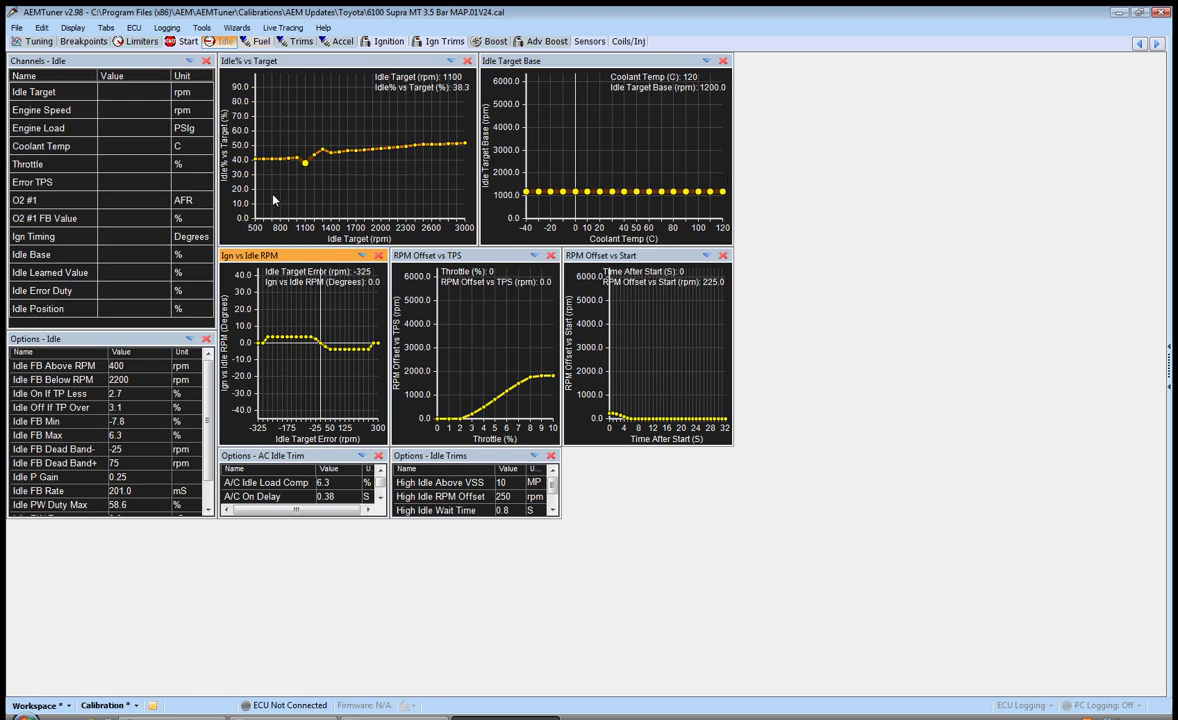
left_click(510, 183)
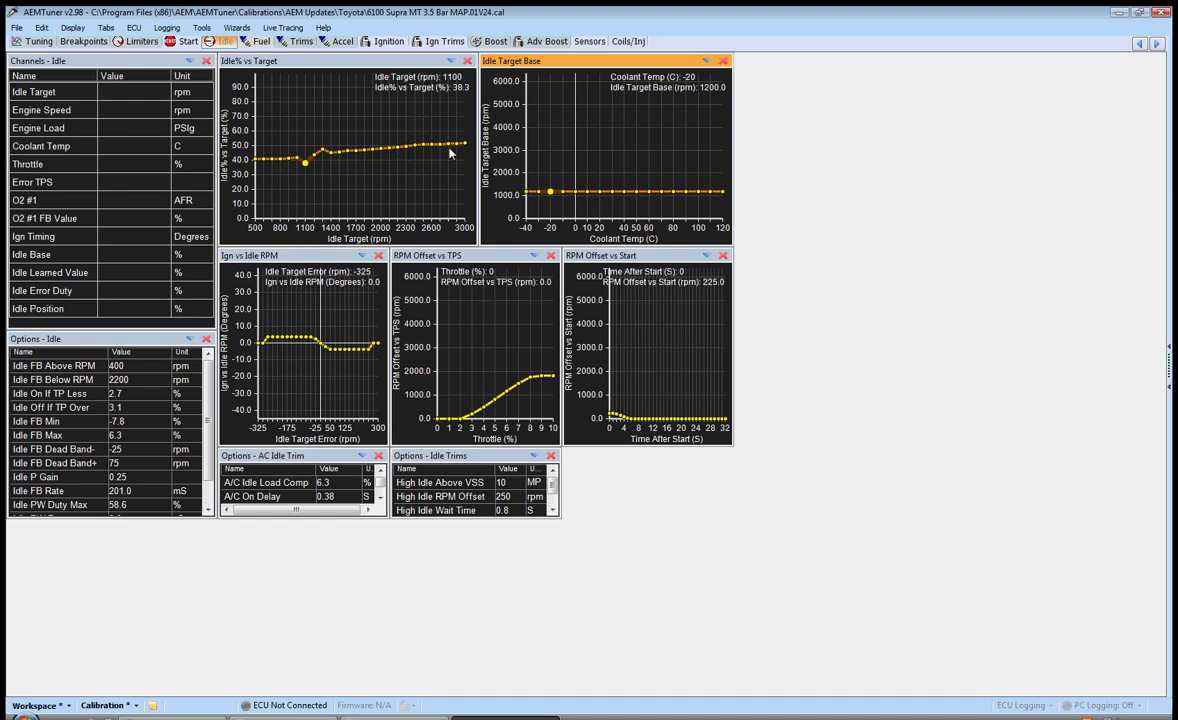
left_click(258, 154)
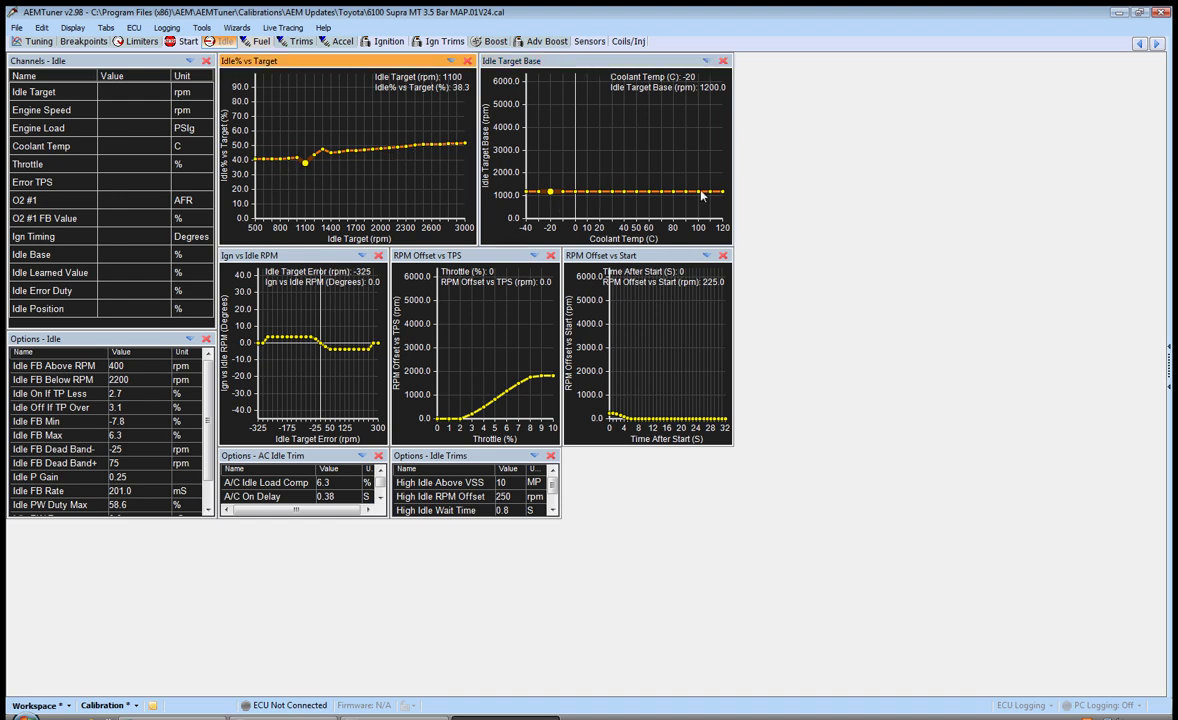
Step: Lower the Idle% vs Target points from 500 to 1000 rpm together, bringing the 500 rpm point to 30.9 %
left_click(297, 158)
key("shift+Left")
key("shift+Left")
key("shift+Left")
key("shift+Left")
key("shift+Left")
key("minus")
key("minus")
key("minus")
key("minus")
key("minus")
key("minus")
key("minus")
key("minus")
key("minus")
key("minus")
key("minus")
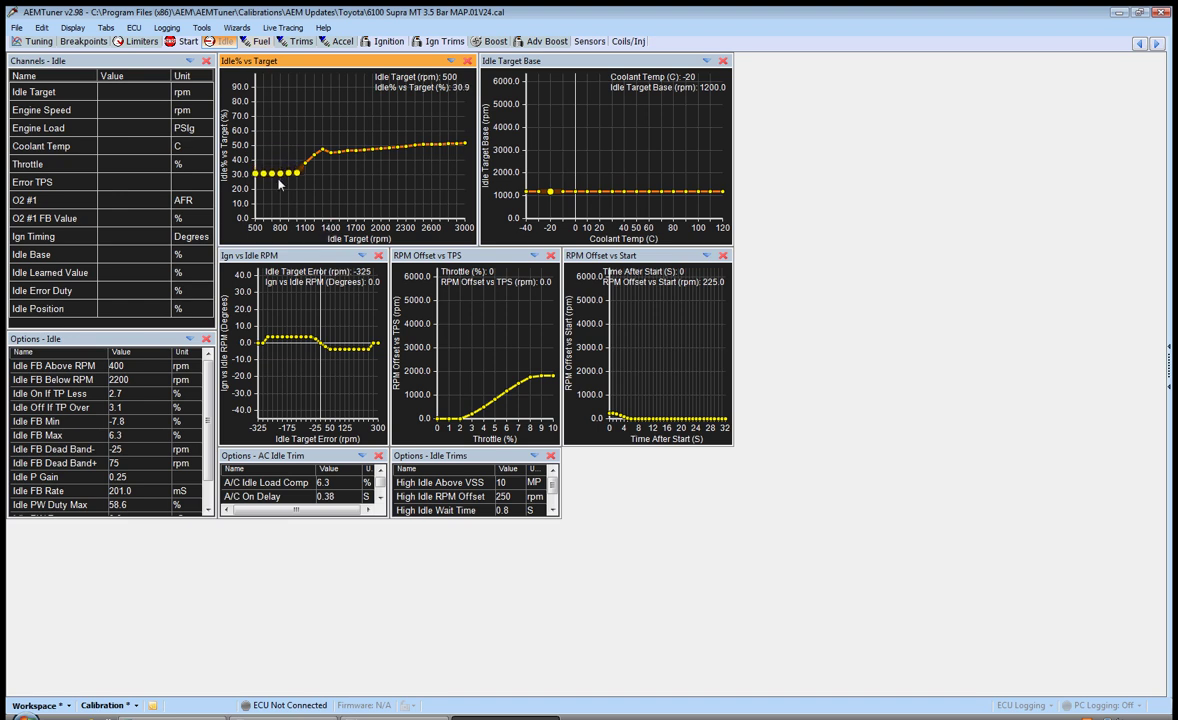
Step: Lower the Idle% vs Target points from 500 to 900 rpm together to about 27 %
key("Right")
key("Right")
key("Right")
key("shift+Left")
key("shift+Left")
key("shift+Left")
key("minus")
key("minus")
key("minus")
key("minus")
key("minus")
key("minus")
key("minus")
key("minus")
key("plus")
key("plus")
key("plus")
Step: Raise the 3000 rpm endpoint of the Idle% vs Target curve slightly above its neighbouring points
left_click(331, 152)
key("Right")
key("Right")
key("Right")
key("Right")
key("Right")
key("Right")
key("Right")
key("Right")
key("Right")
key("Right")
key("Right")
key("Right")
key("Right")
key("Right")
key("Right")
key("plus")
key("plus")
key("plus")
key("plus")
key("plus")
key("plus")
key("plus")
key("plus")
Step: Raise the Idle% vs Target points from 1400 to 3000 rpm together, bringing the 3000 rpm point to about 65 %
key("Left")
key("Left")
key("Left")
key("Left")
key("Left")
key("Left")
key("Left")
key("Left")
key("Left")
key("Left")
key("Left")
key("Left")
key("Left")
key("Left")
key("Left")
key("shift+Right")
key("shift+Right")
key("shift+Right")
key("shift+Right")
key("shift+Right")
key("shift+Right")
key("shift+Right")
key("shift+Right")
key("shift+Right")
key("shift+Right")
key("shift+Right")
key("shift+Right")
key("shift+Right")
key("shift+Right")
key("shift+Right")
key("plus")
key("plus")
key("plus")
key("plus")
key("plus")
key("plus")
key("plus")
key("plus")
key("plus")
key("plus")
key("plus")
key("plus")
key("plus")
key("plus")
key("plus")
key("plus")
key("plus")
key("plus")
key("plus")
key("plus")
key("plus")
key("plus")
key("plus")
Step: Smooth the bend of the Idle% vs Target curve by raising the points up to 1700 rpm, with 1700 rpm at 58.6 %
key("Left")
key("plus")
key("plus")
key("plus")
key("plus")
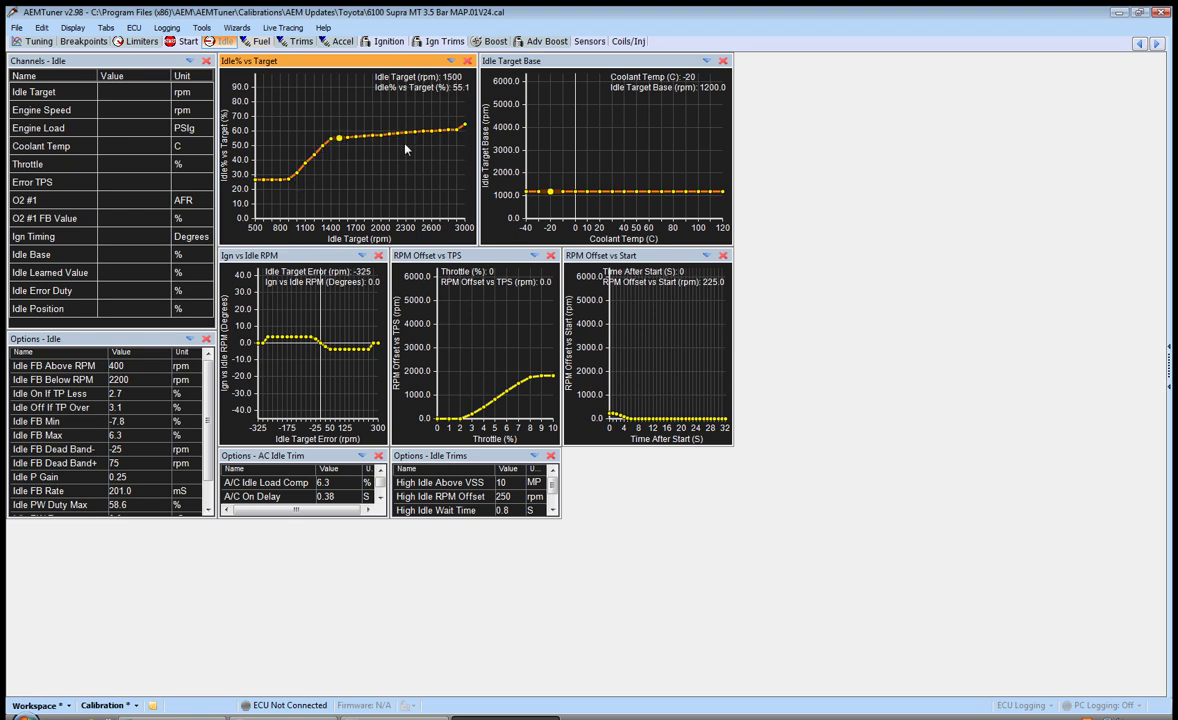
key("Right")
key("Right")
key("Right")
key("Right")
key("plus")
key("plus")
key("plus")
Step: Set the Idle Target Base to 1000 rpm for coolant temperatures from 80 to 120 °C
left_click(304, 164)
left_click(495, 172)
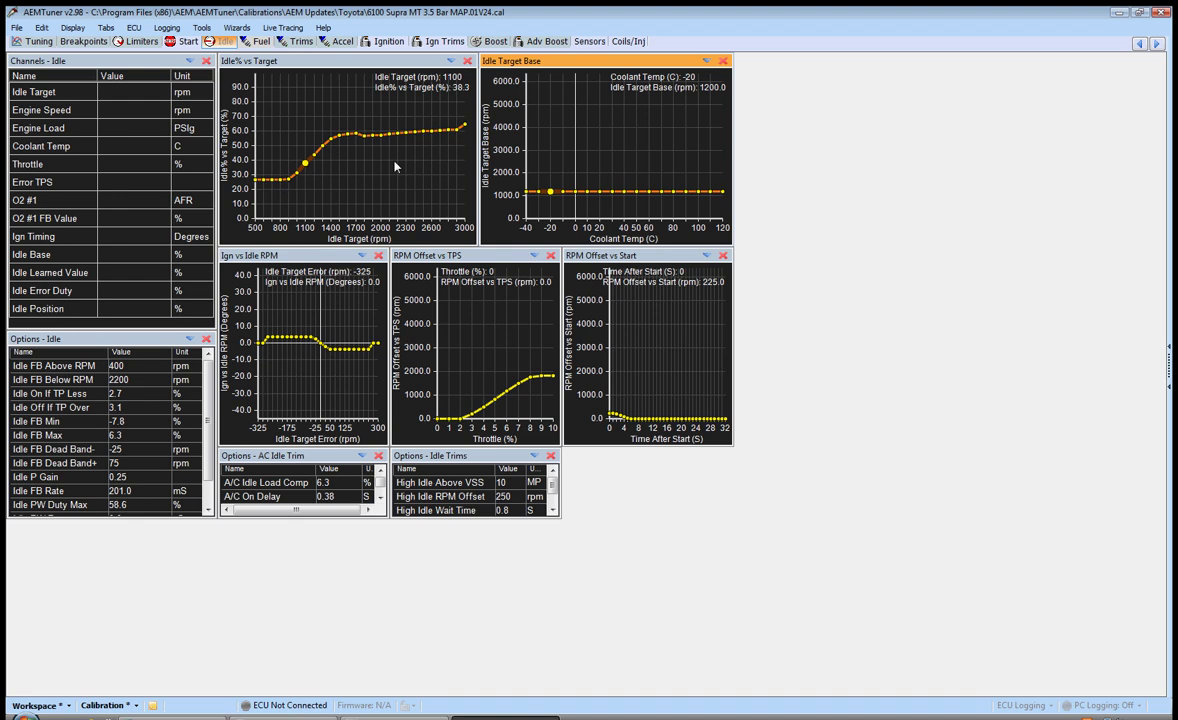
left_click(636, 191)
key("Right")
key("Right")
key("Right")
key("shift+Right")
key("shift+Right")
key("shift+Right")
key("shift+Right")
key("equal")
type("100")
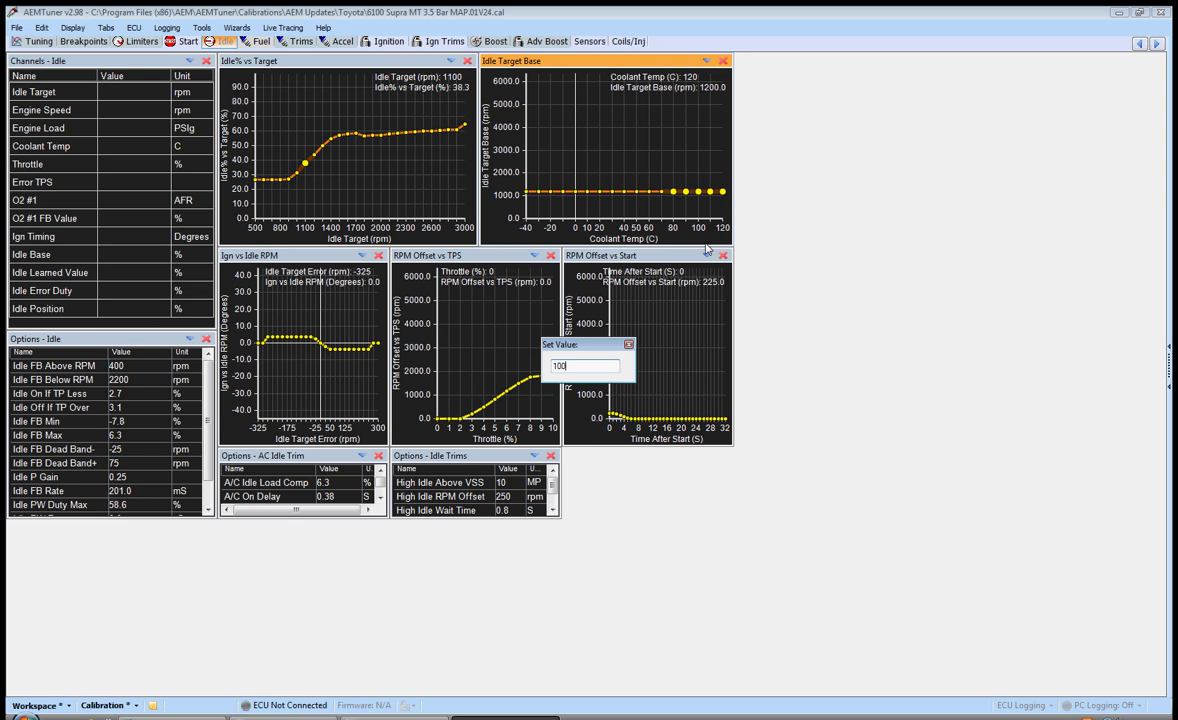
key("Return")
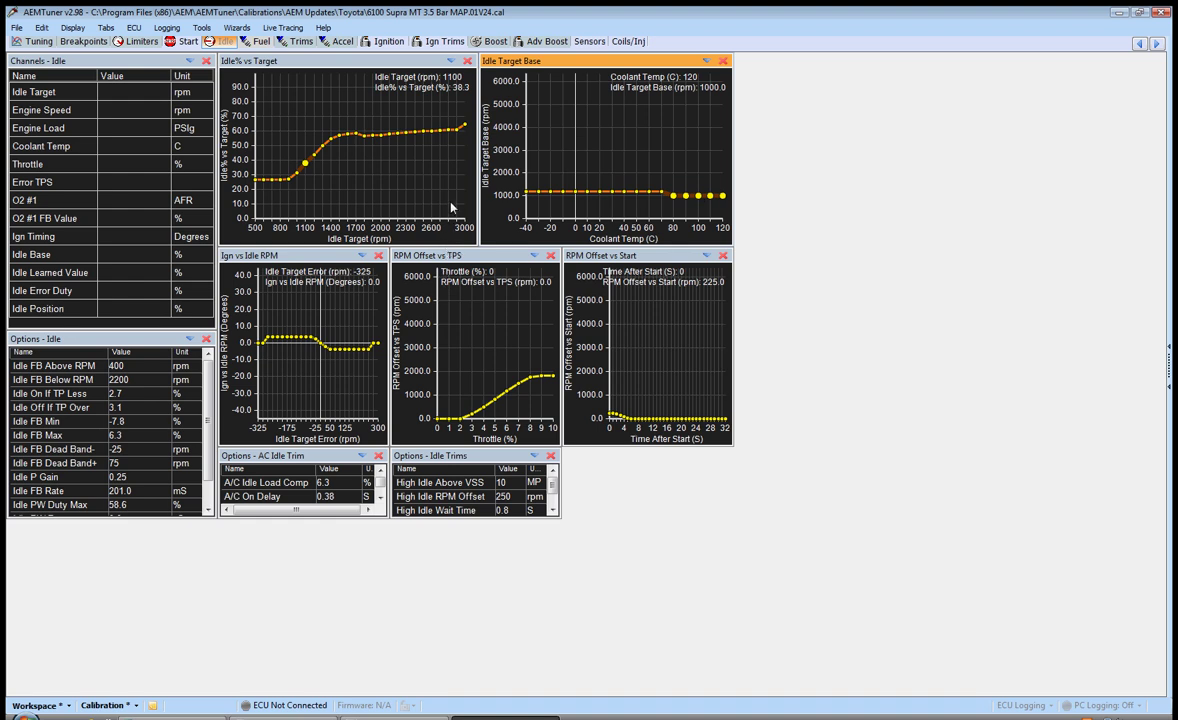
Step: Lower the Idle% vs Target point at 1000 rpm to about 28 %
left_click(297, 178)
left_click(288, 179)
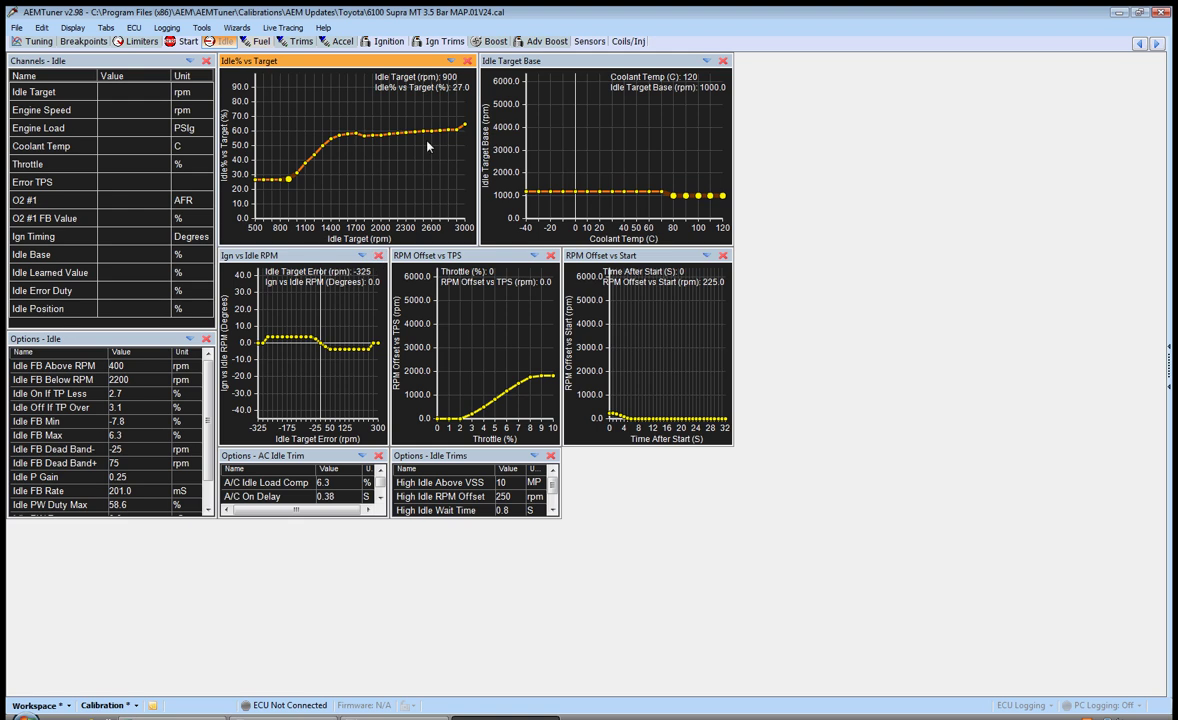
left_click(297, 176)
key("minus")
left_click(298, 182)
left_click(288, 179)
Step: Set the Idle Target Base points from 80 to 120 °C coolant temperature to 950 rpm
left_click(528, 198)
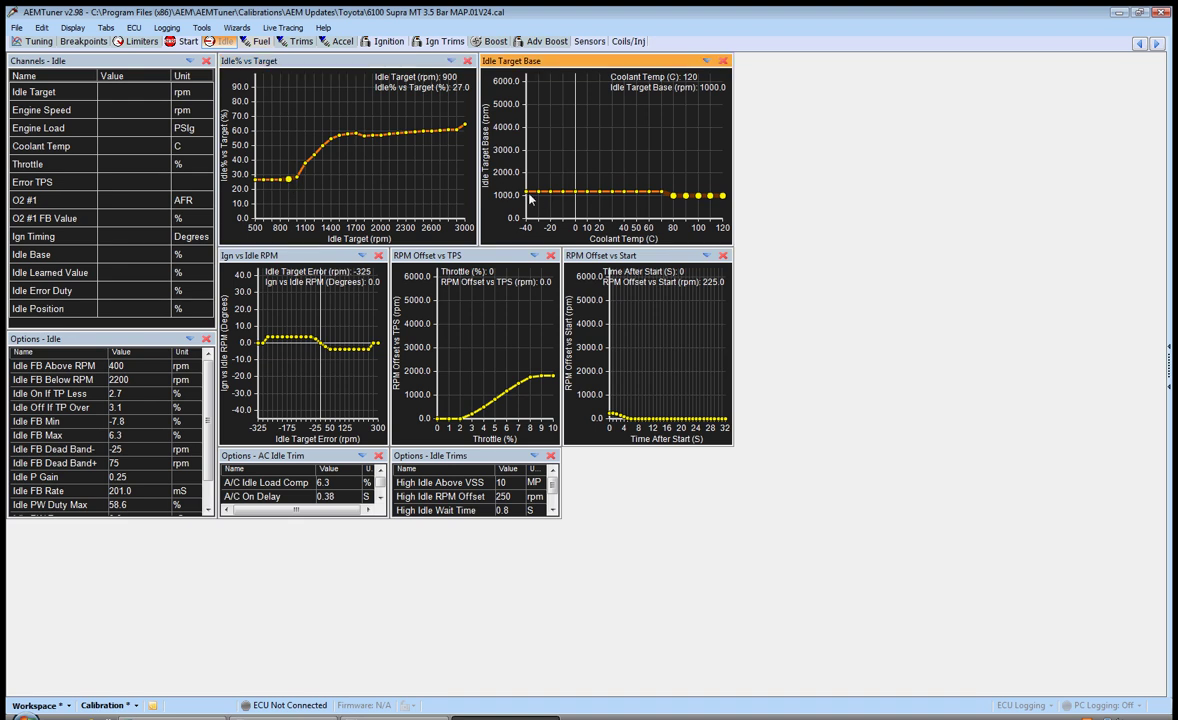
type("950")
key("Return")
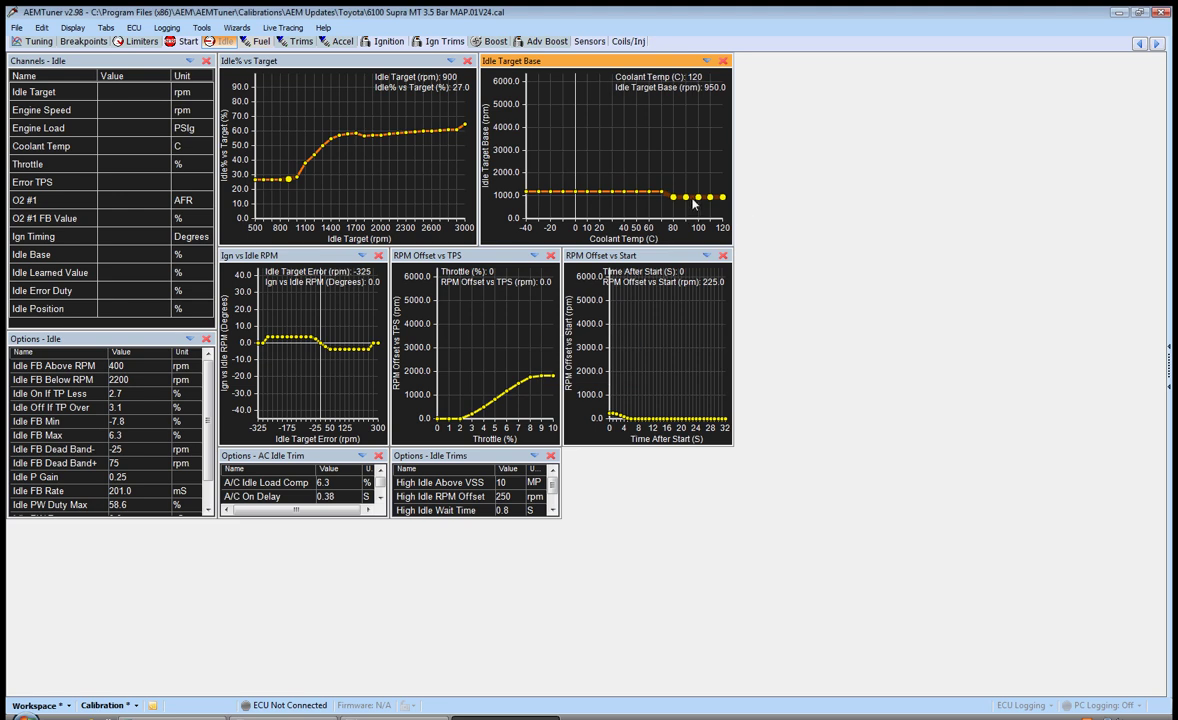
Step: Lower the Idle% vs Target point at 900 rpm to 23.4 %
left_click(289, 182)
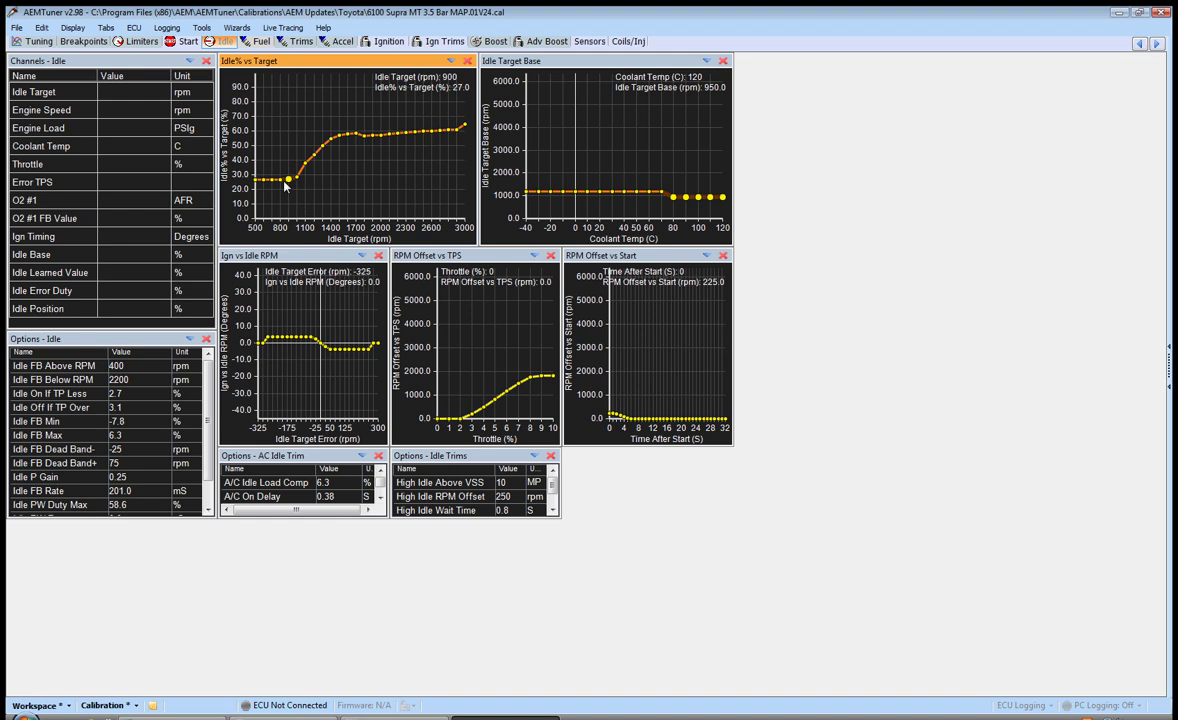
left_click_drag(285, 183, 287, 186)
left_click(296, 177)
left_click(288, 184)
left_click(300, 184)
left_click(290, 186)
Step: Set the Idle Target Base to 1150 rpm for the coolant temperatures from 80 to 120 °C
left_click(686, 197)
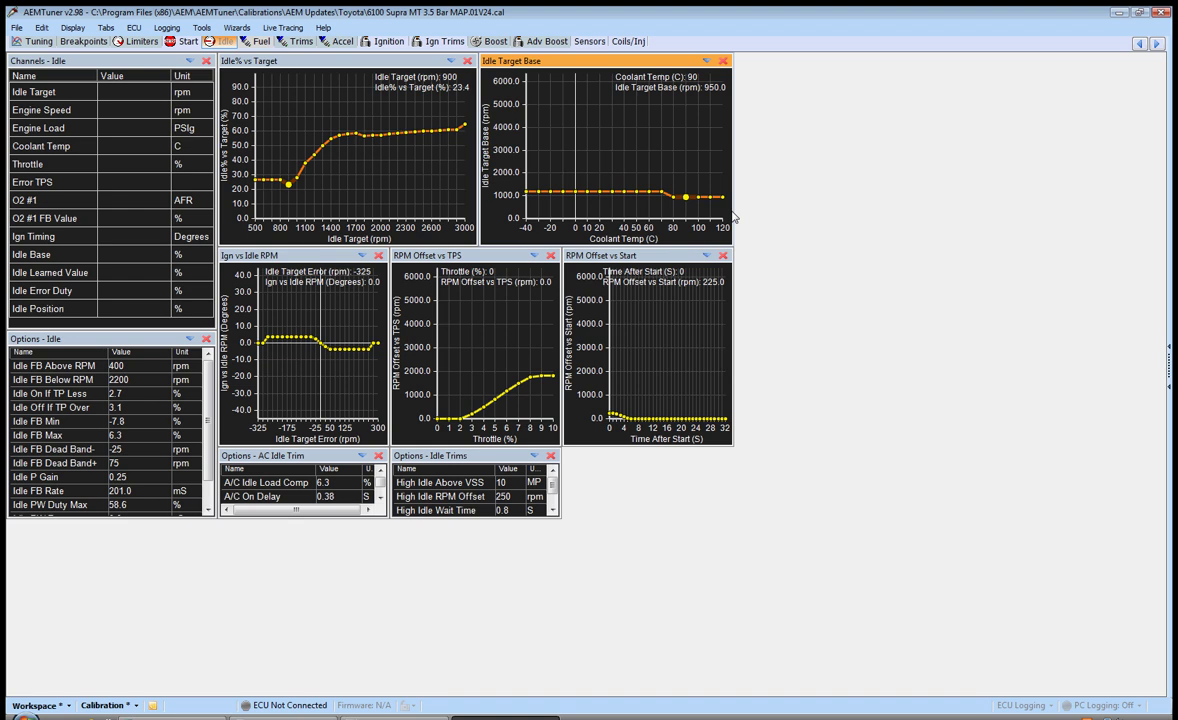
key("shift+Right")
key("shift+Right")
key("shift+Right")
key("shift+Left")
type("1150")
key("BackSpace")
key("BackSpace")
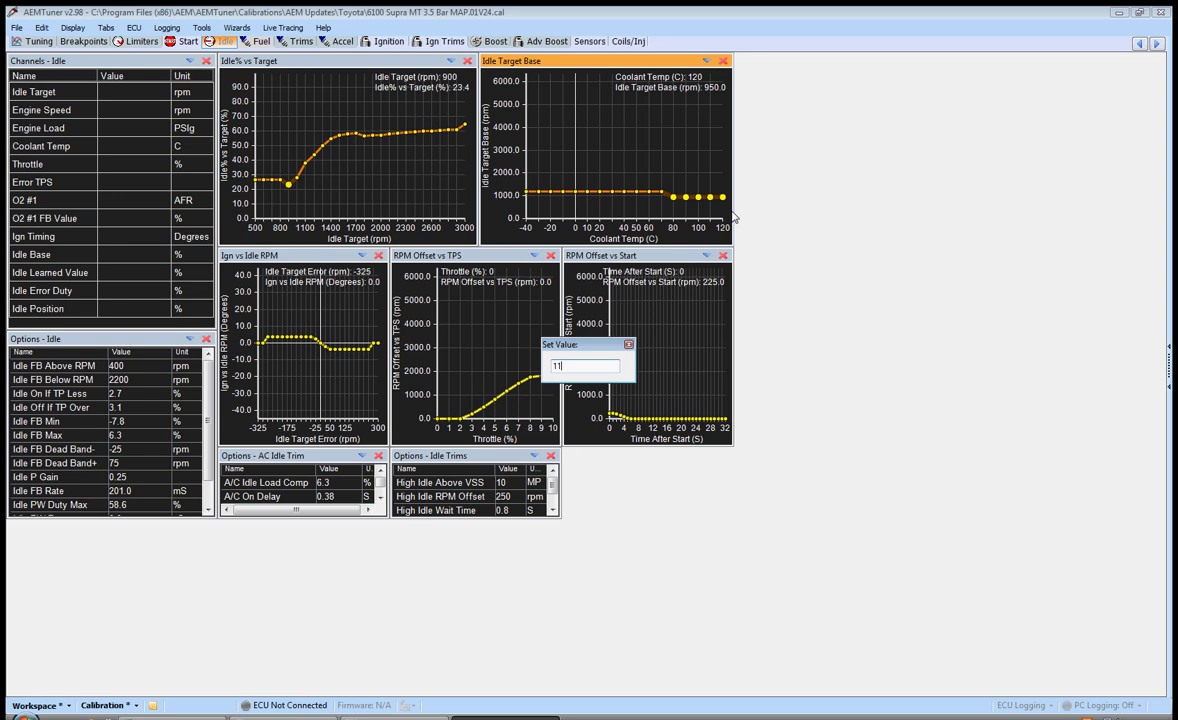
type("50")
key("Return")
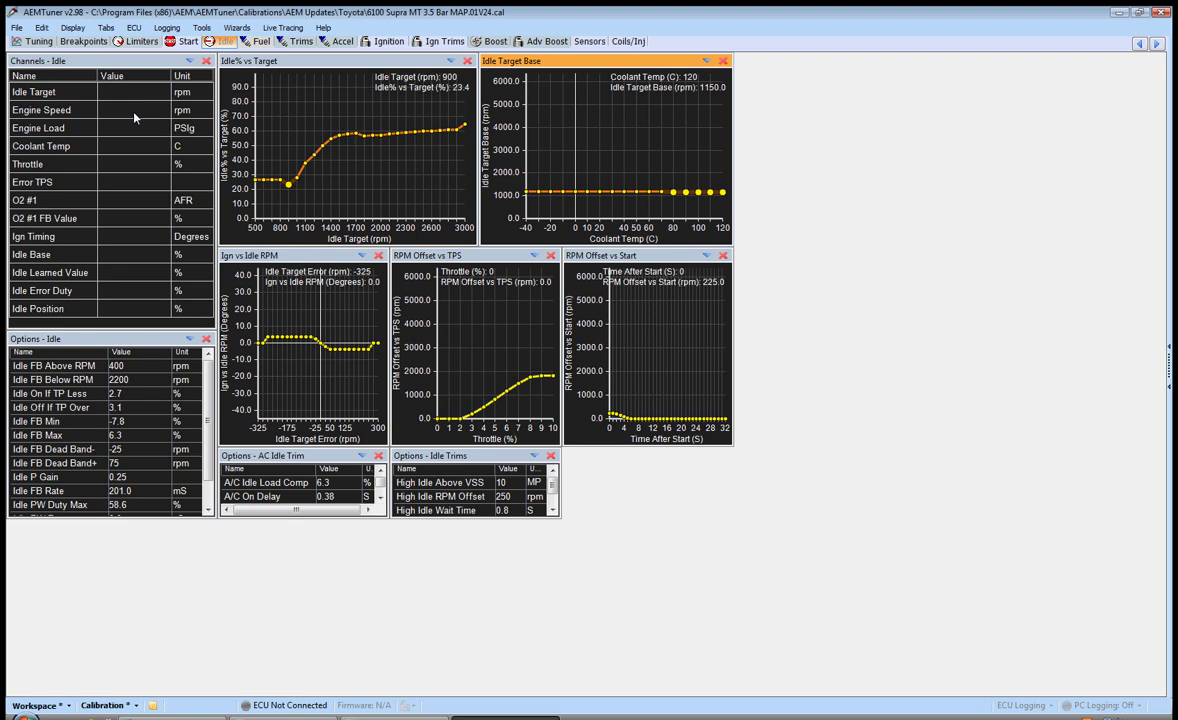
Step: Straighten the Idle% vs Target ramp by lowering the 1100 to 1300 rpm points, with 1300 rpm at 47.7 %
left_click(305, 164)
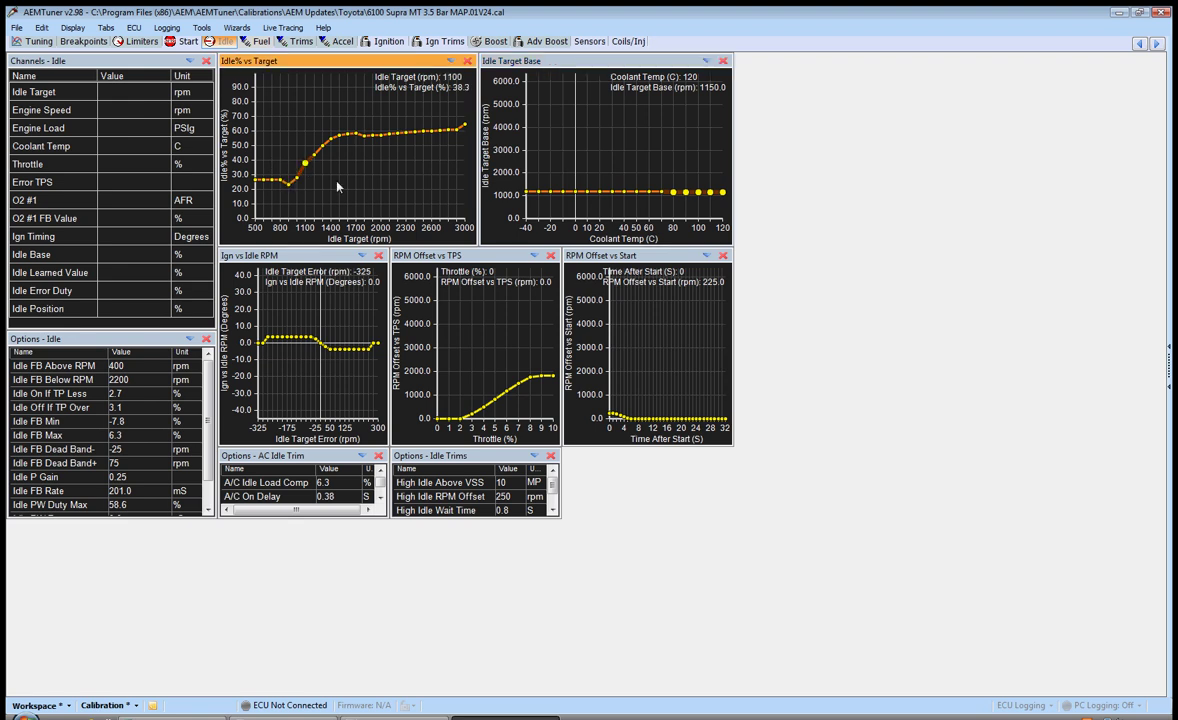
key("minus")
key("minus")
left_click(316, 160)
left_click(322, 150)
Step: Set Idle FB Below RPM to 1700 rpm and select the 1700 rpm point on the Idle% vs Target curve
left_click(150, 380)
type("1700")
key("Return")
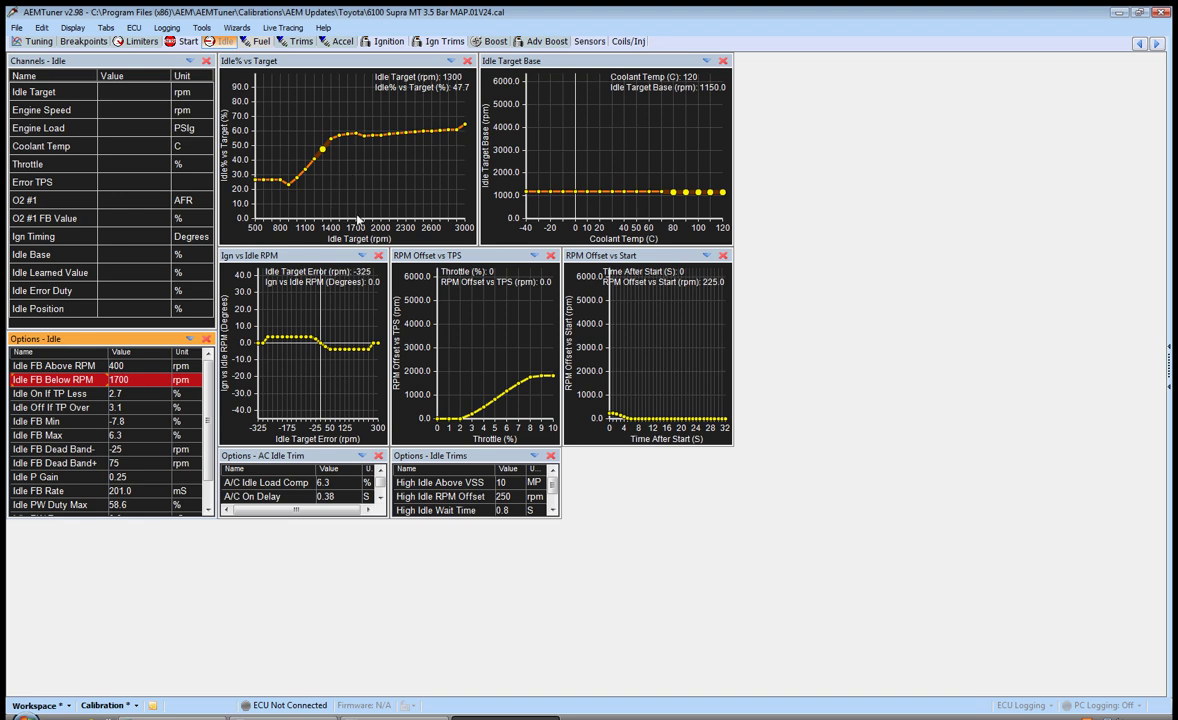
left_click(356, 138)
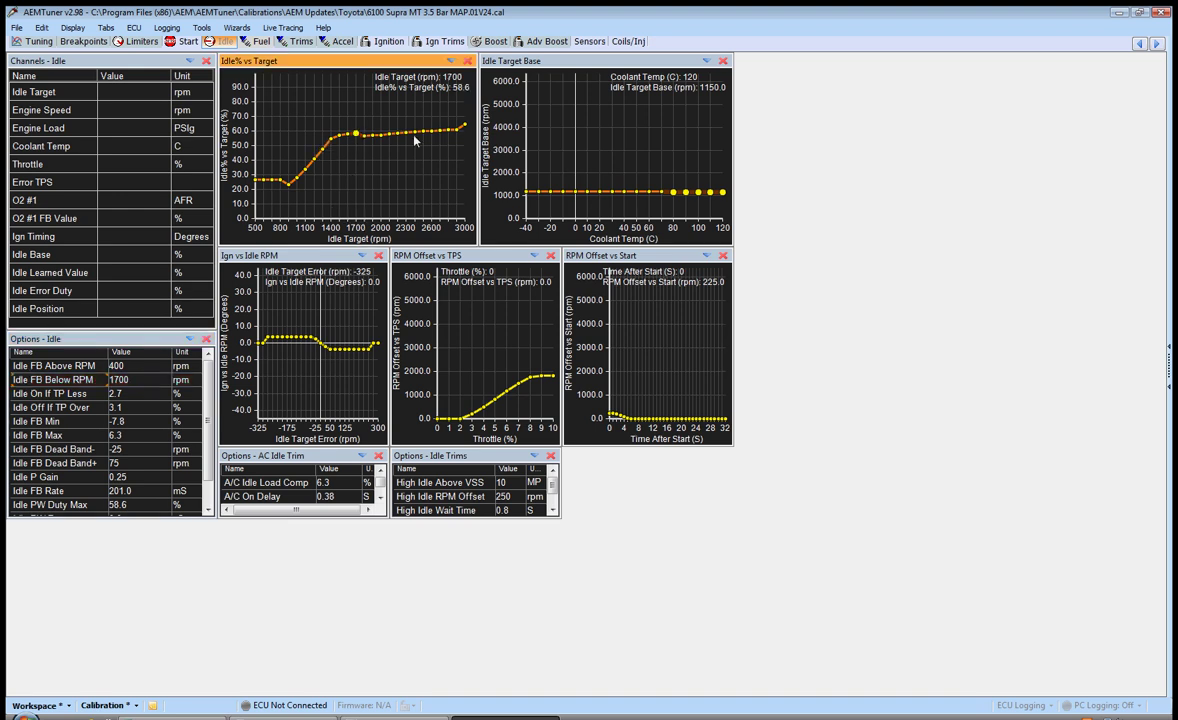
Step: Set the Idle% vs Target points from 1700 to 3000 rpm to 60 % and raise the 1600 rpm point to 59.4 %
key("shift+Right")
key("shift+Right")
key("shift+Right")
key("shift+Right")
key("shift+Right")
key("shift+Right")
key("shift+Right")
key("shift+Right")
key("shift+Right")
key("shift+Right")
key("shift+Right")
key("shift+Right")
key("shift+Right")
key("equal")
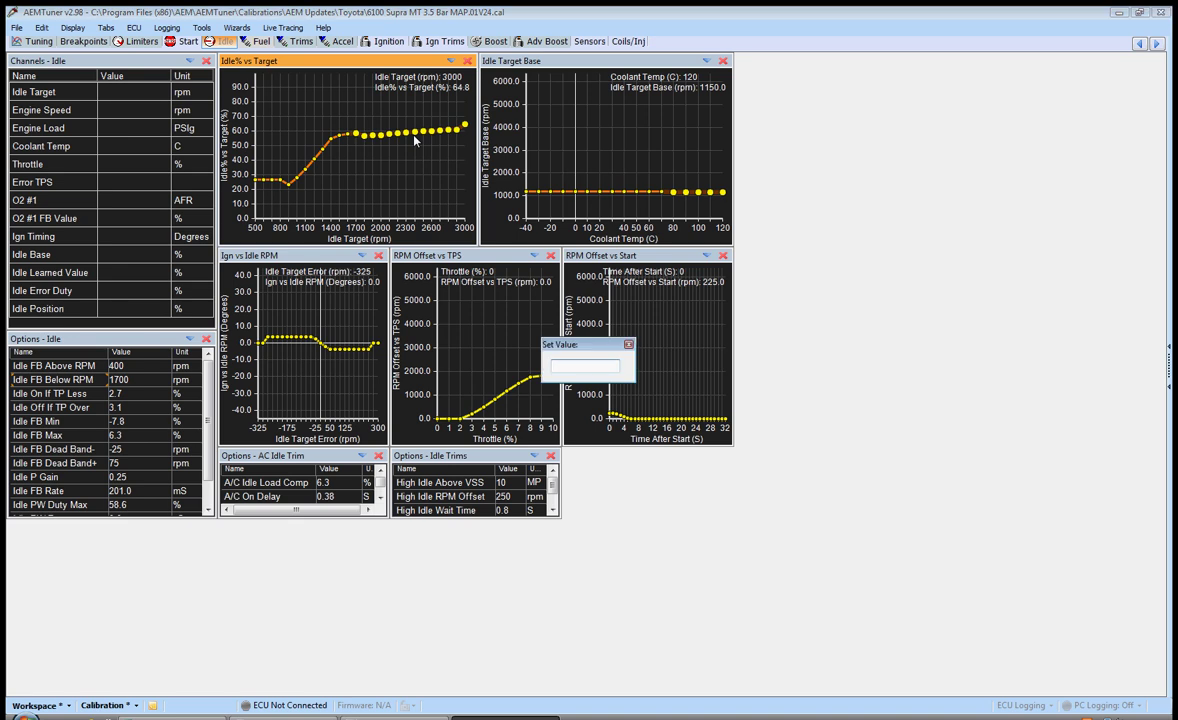
type("60")
key("Return")
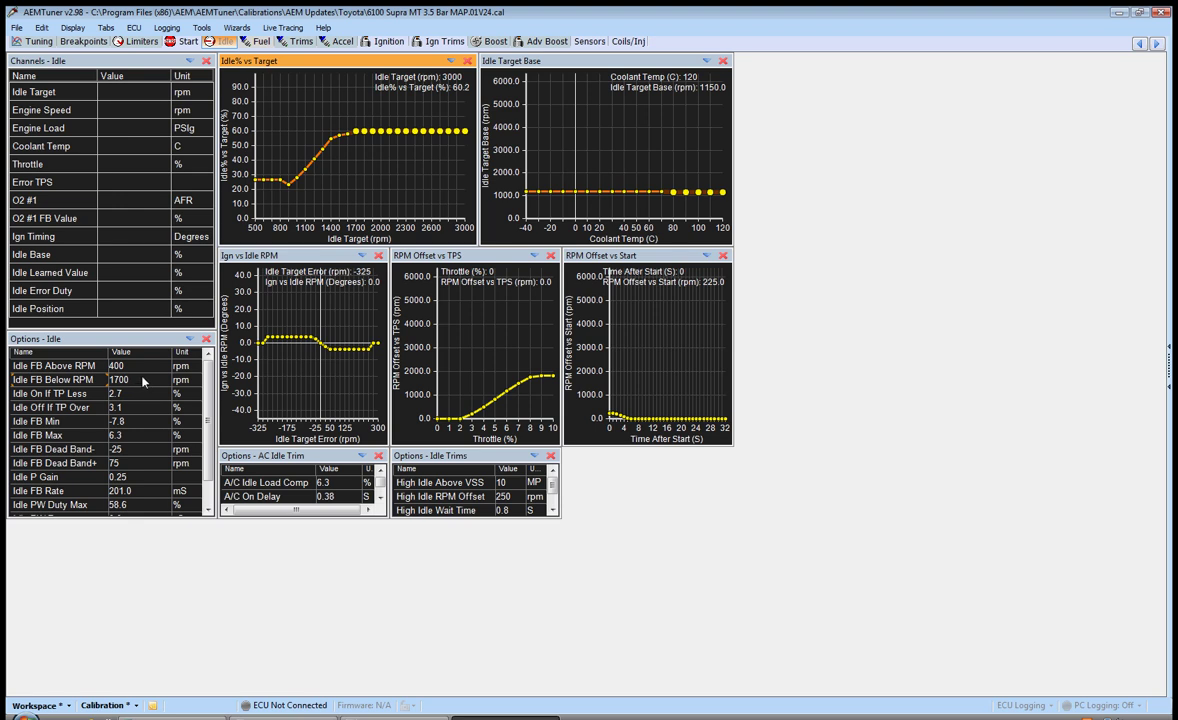
left_click(345, 136)
key("Up")
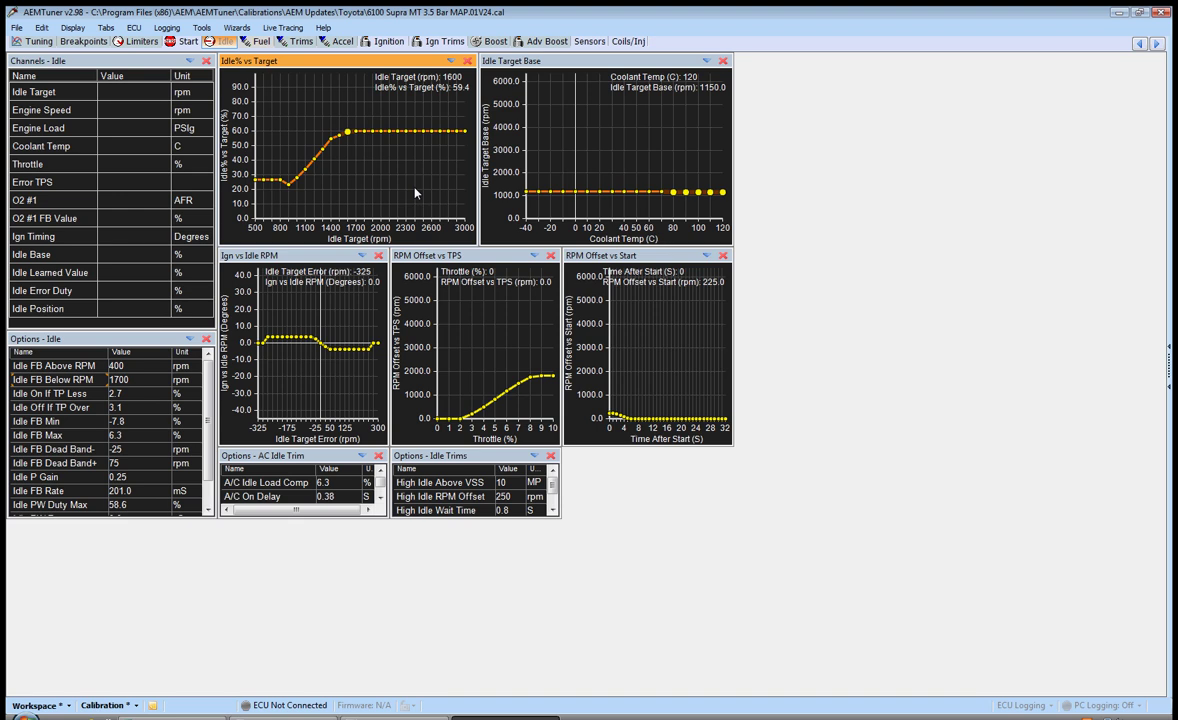